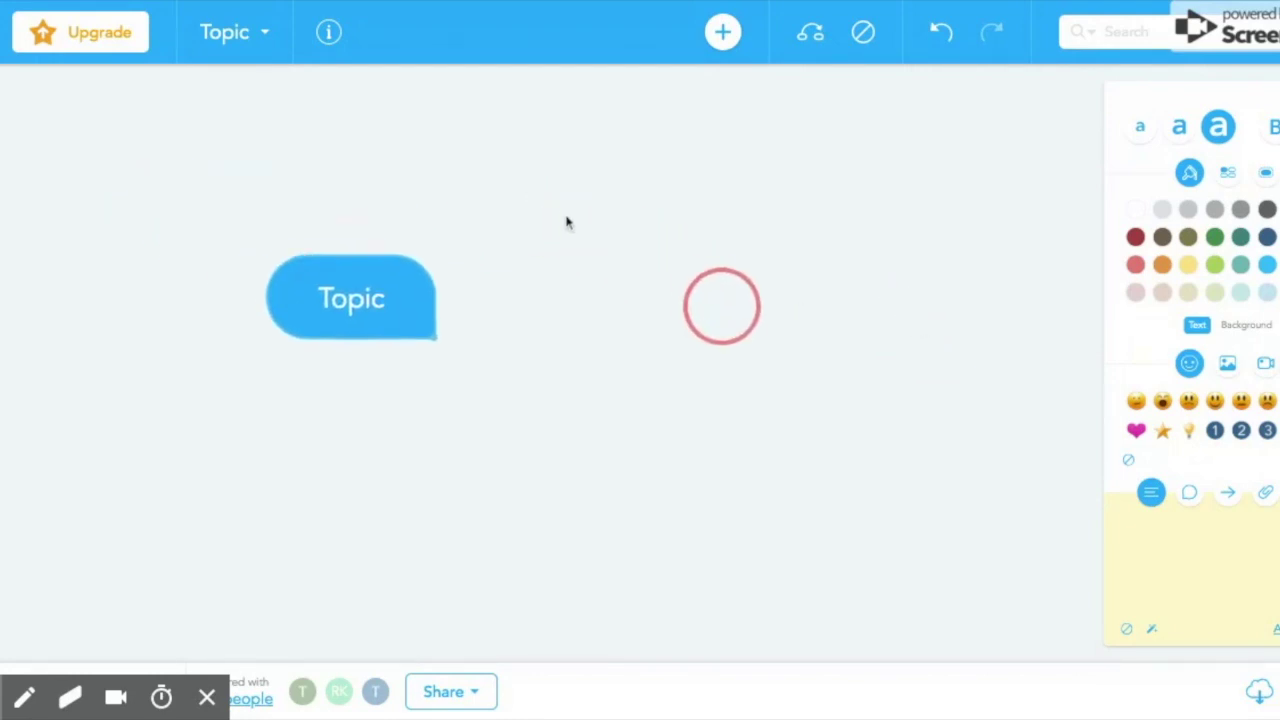
Rename the central topic of the mind map to "Ancient Rome"
{"action": "double_click", "coordinate": [423, 317]}
{"action": "left_click", "coordinate": [606, 278]}
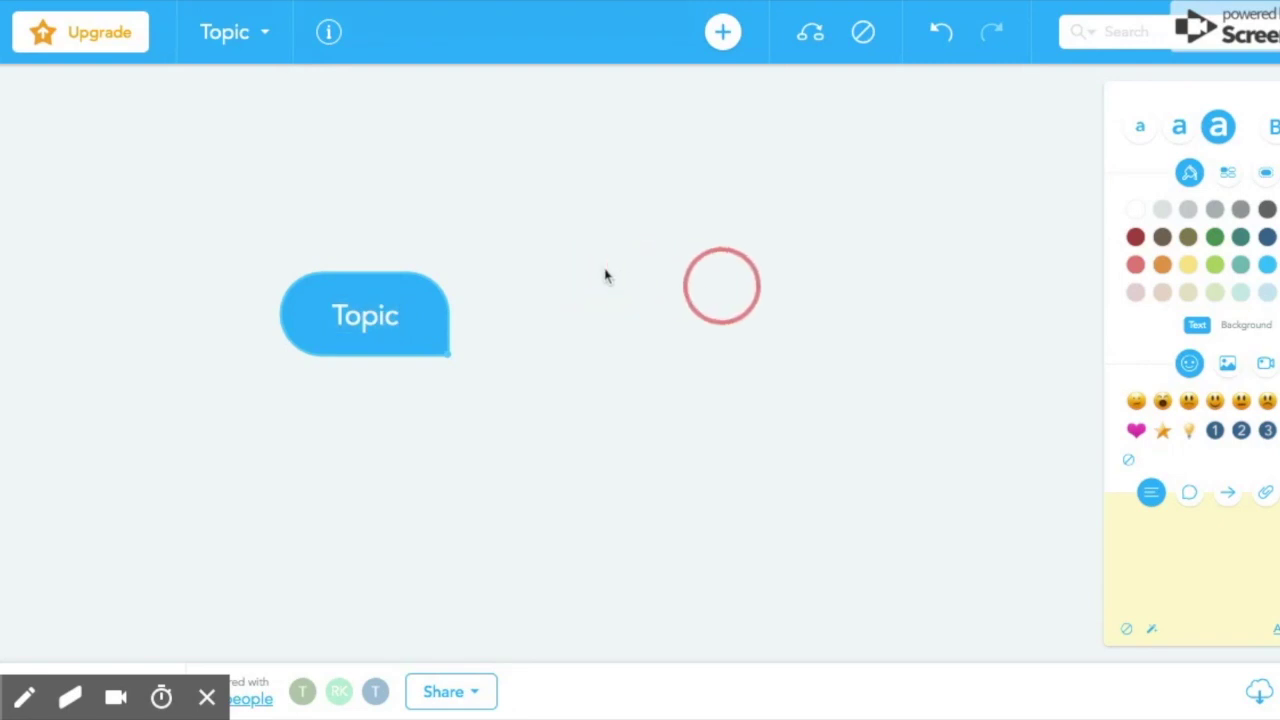
{"action": "double_click", "coordinate": [618, 358]}
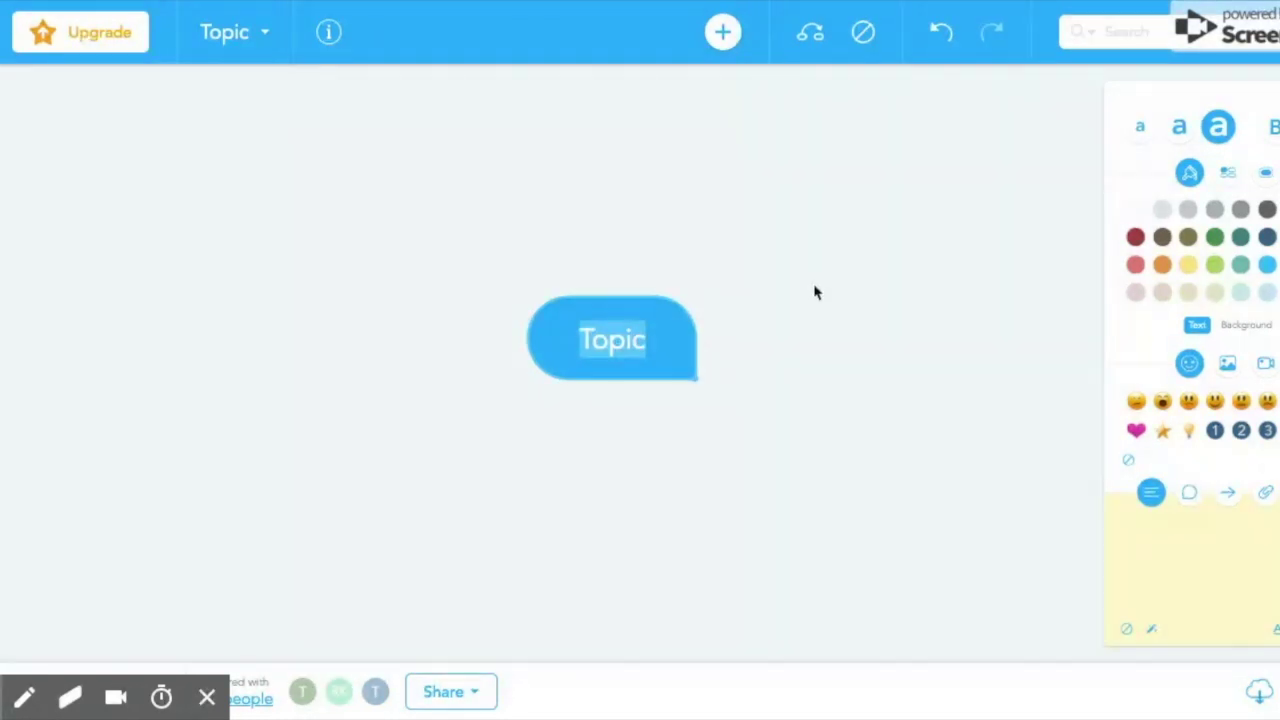
{"action": "type", "text": "Anc"}
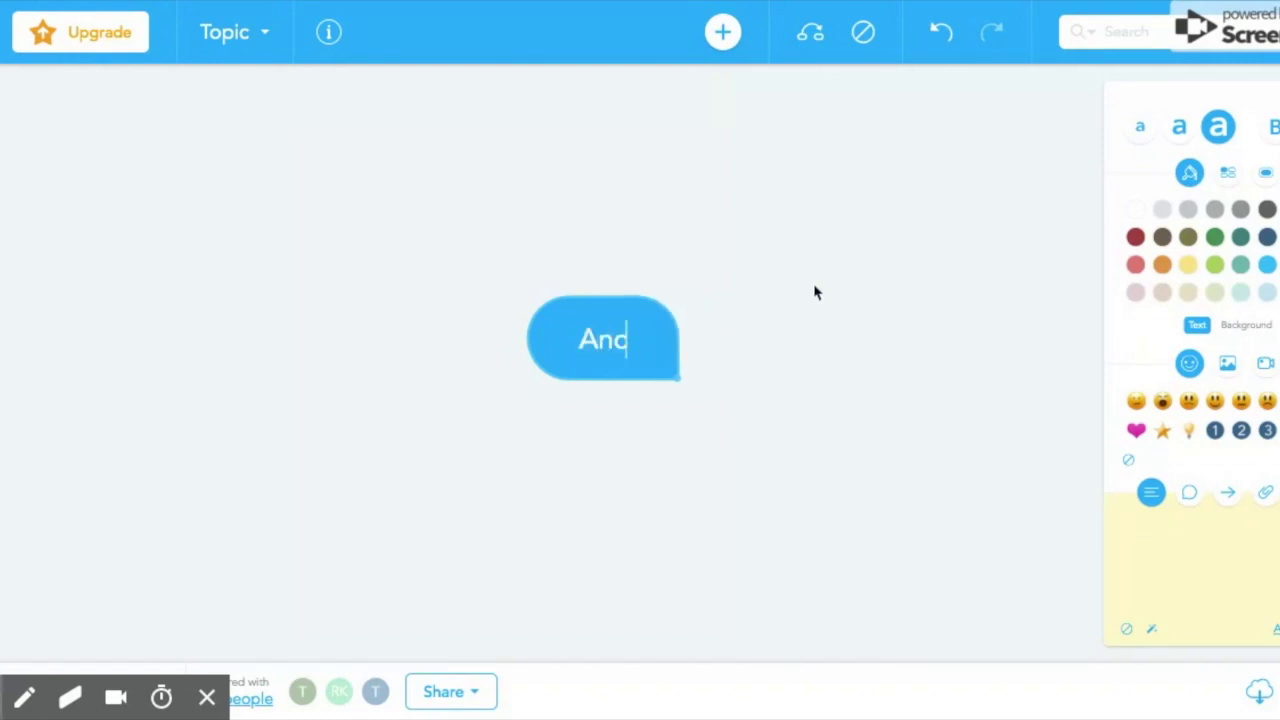
{"action": "type", "text": "ient Rome"}
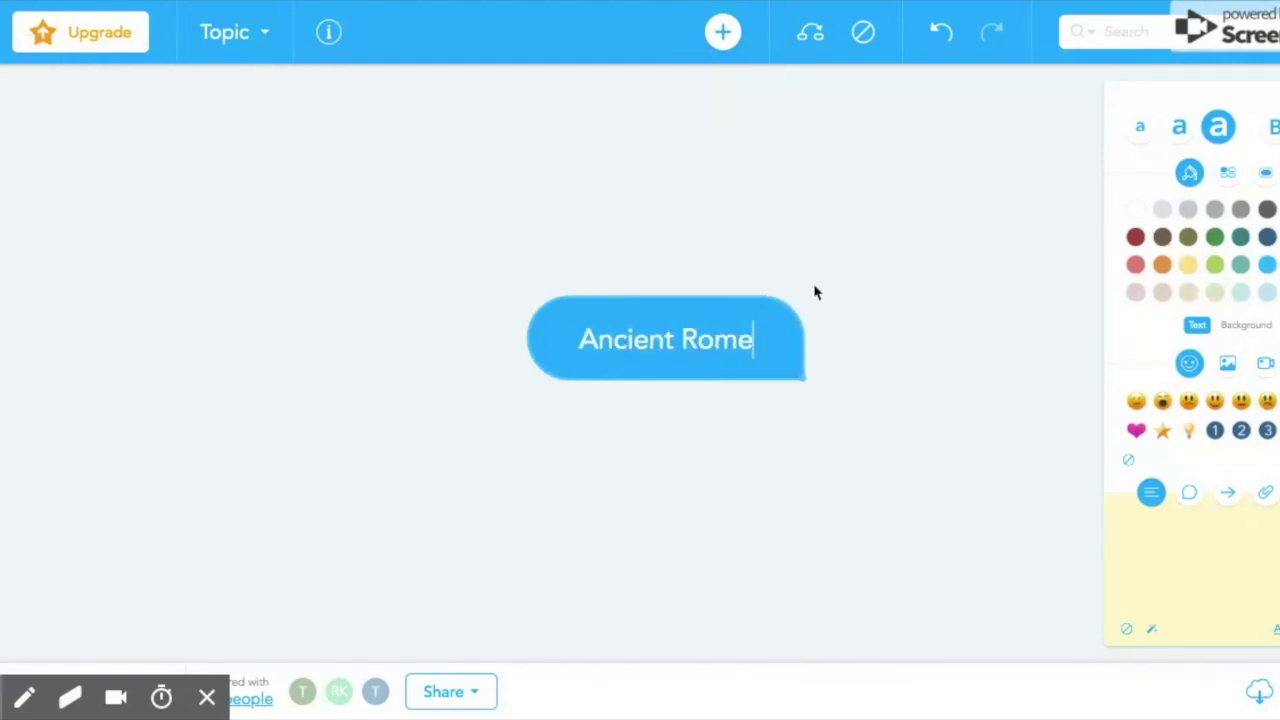
{"action": "left_click", "coordinate": [940, 264]}
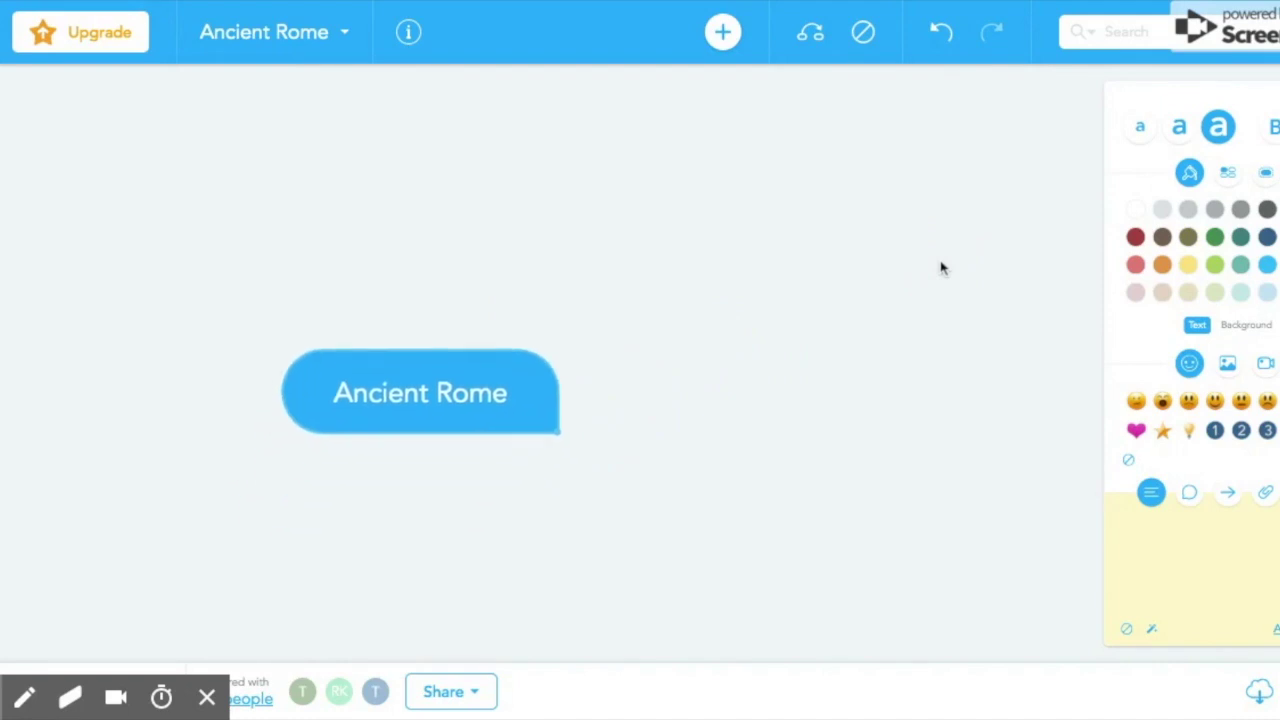
Add two main branches to the Ancient Rome topic, named "Roman Roads" and "Roman Legions"
{"action": "double_click", "coordinate": [517, 394]}
{"action": "double_click", "coordinate": [544, 411]}
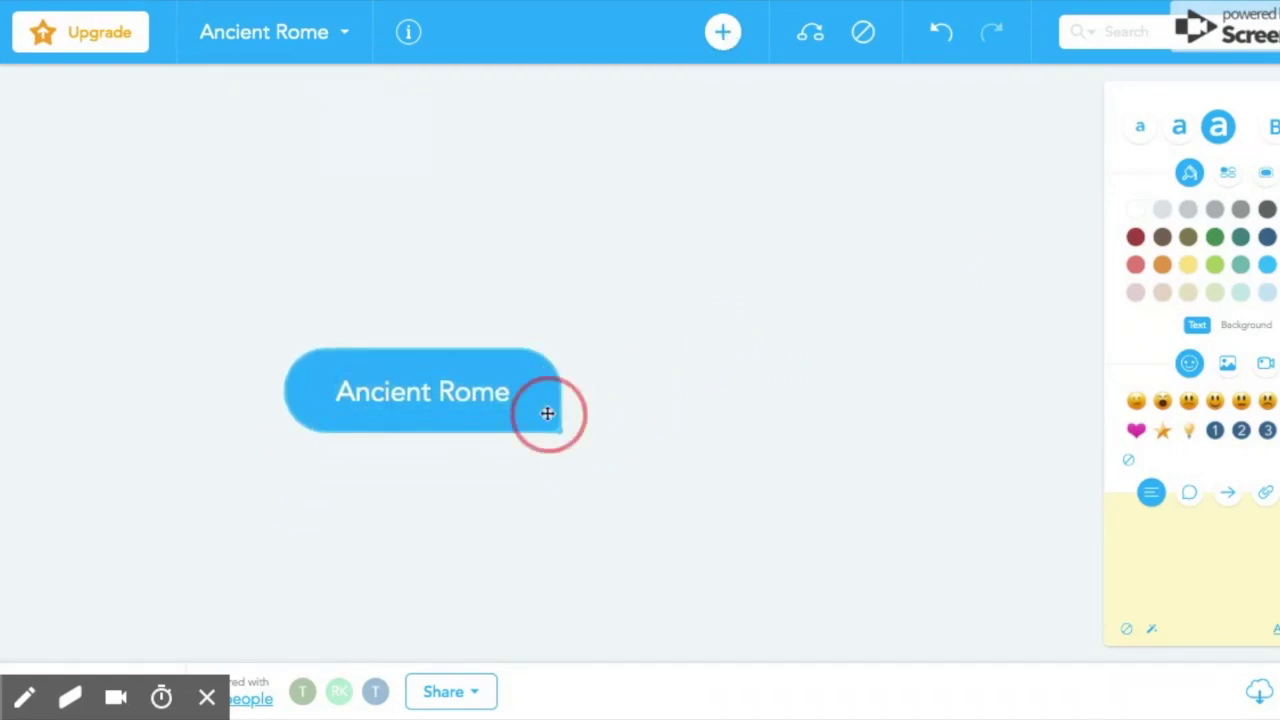
{"action": "left_click", "coordinate": [721, 34]}
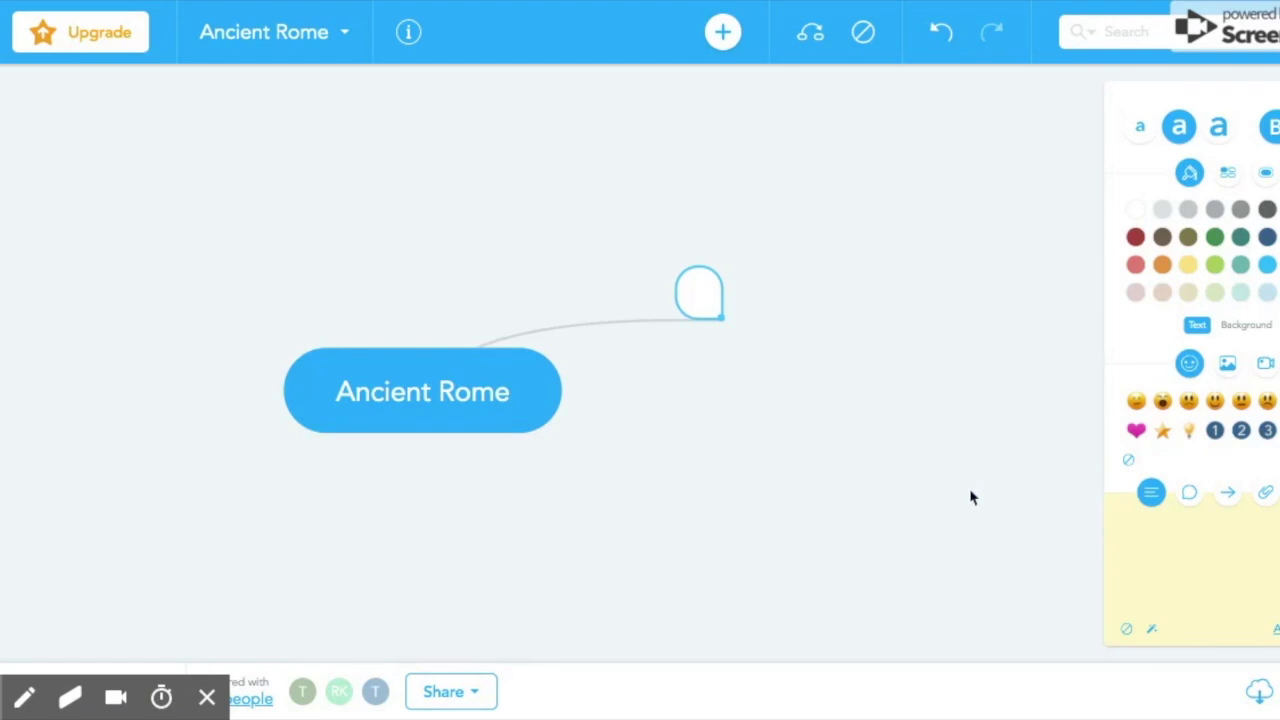
{"action": "type", "text": "Ro"}
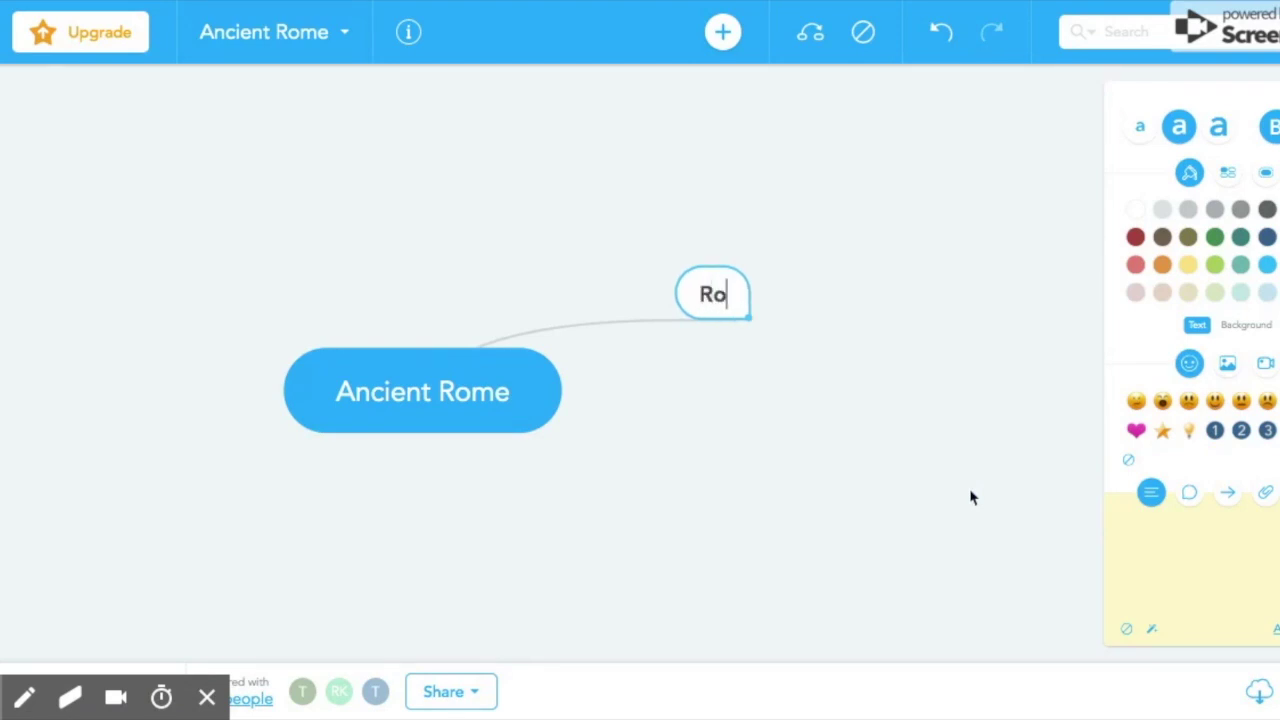
{"action": "type", "text": "man ROads"}
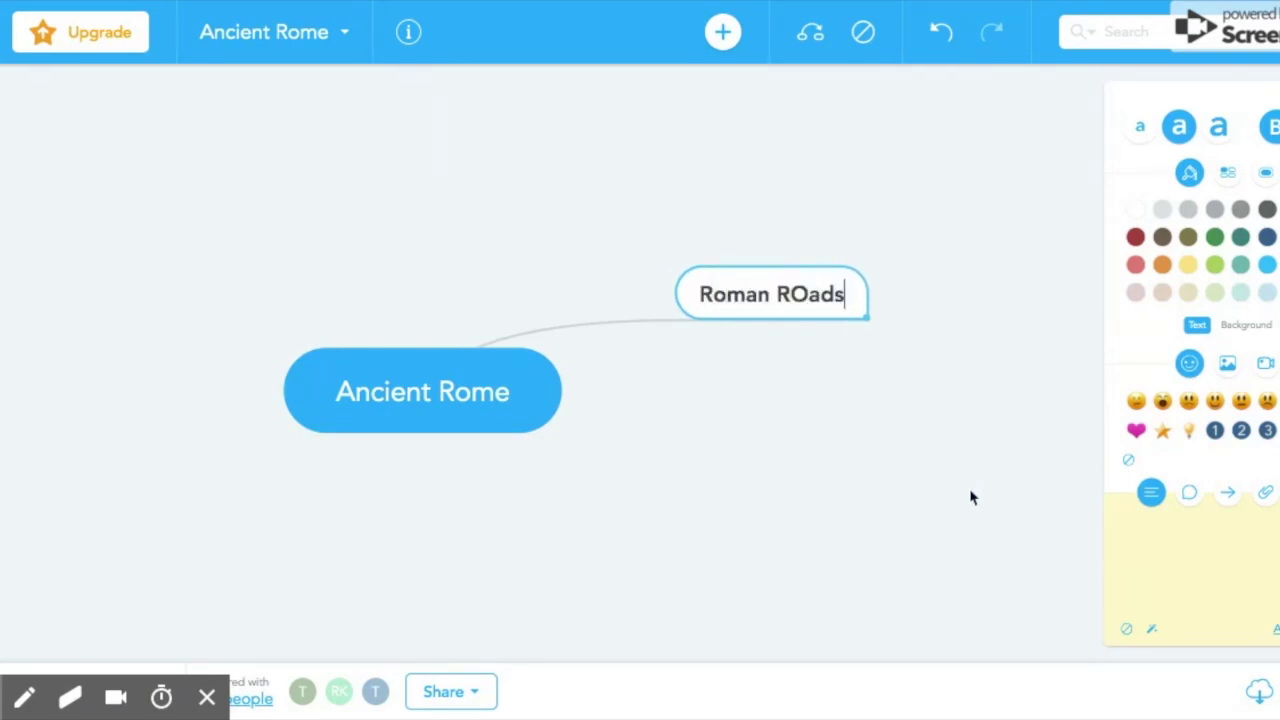
{"action": "key", "text": "Left"}
{"action": "key", "text": "Left"}
{"action": "key", "text": "Left"}
{"action": "key", "text": "BackSpace"}
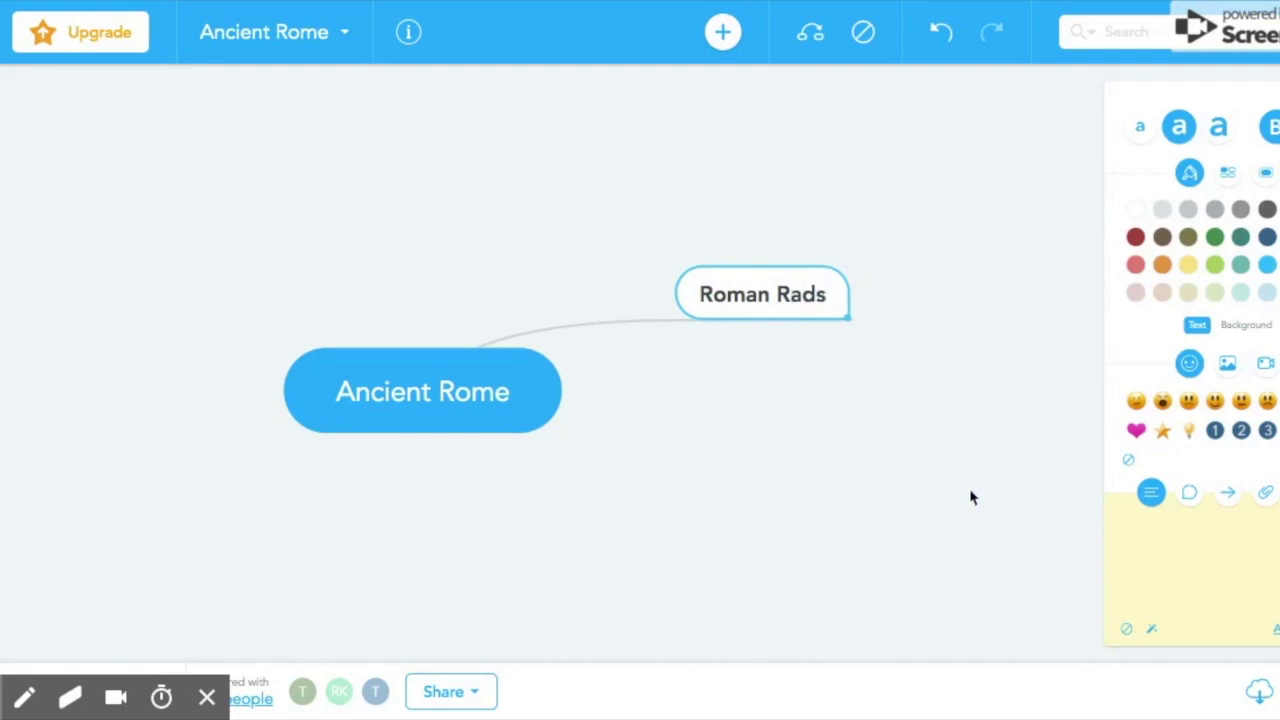
{"action": "type", "text": "o"}
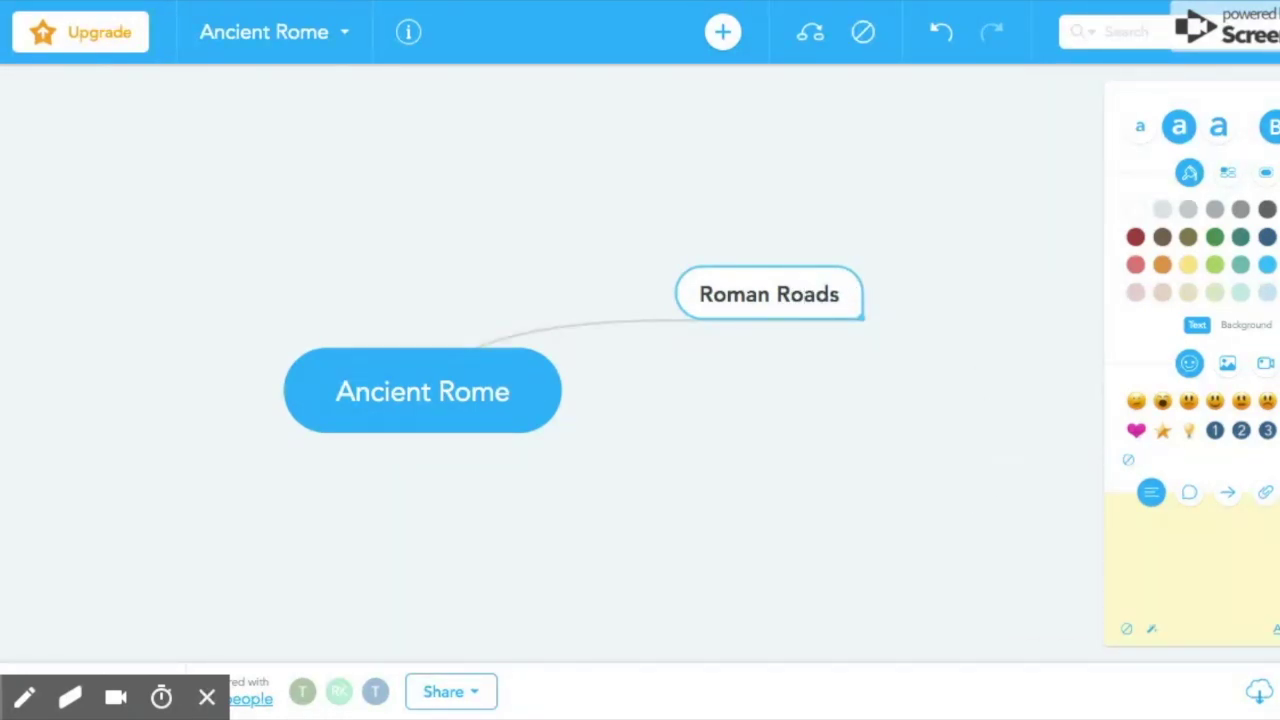
{"action": "key", "text": "Return"}
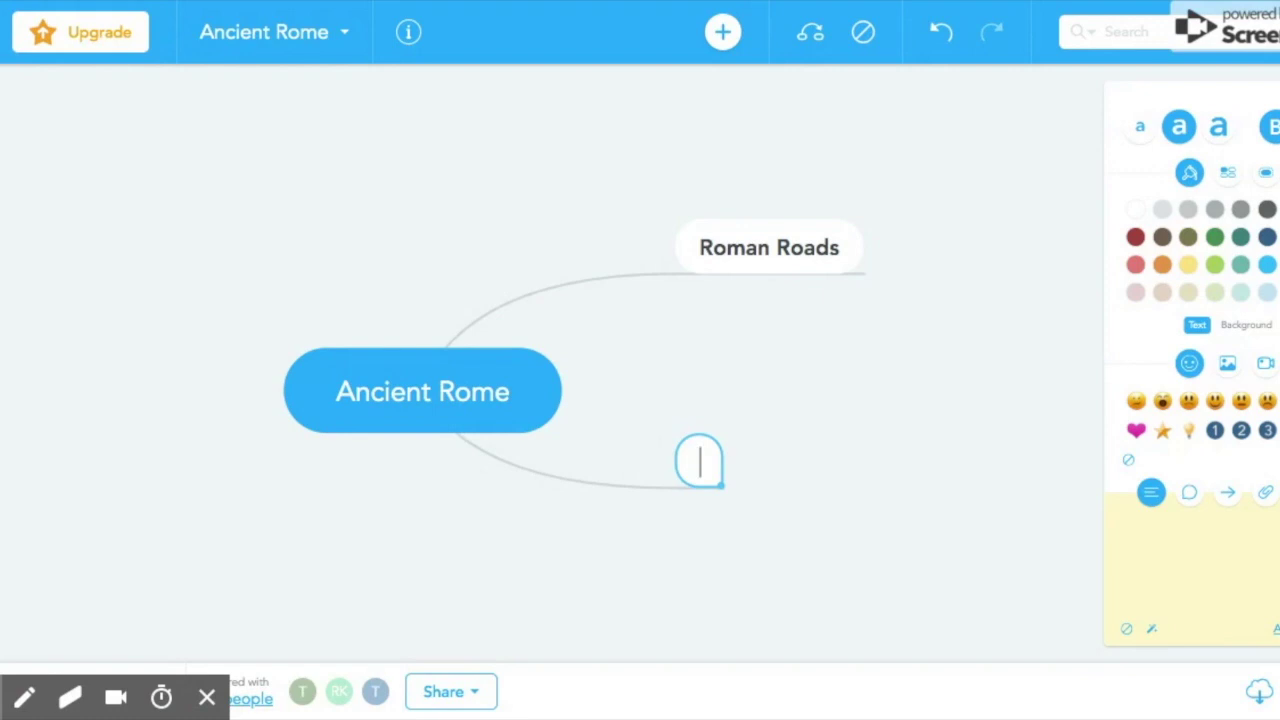
{"action": "type", "text": "Roman Legions"}
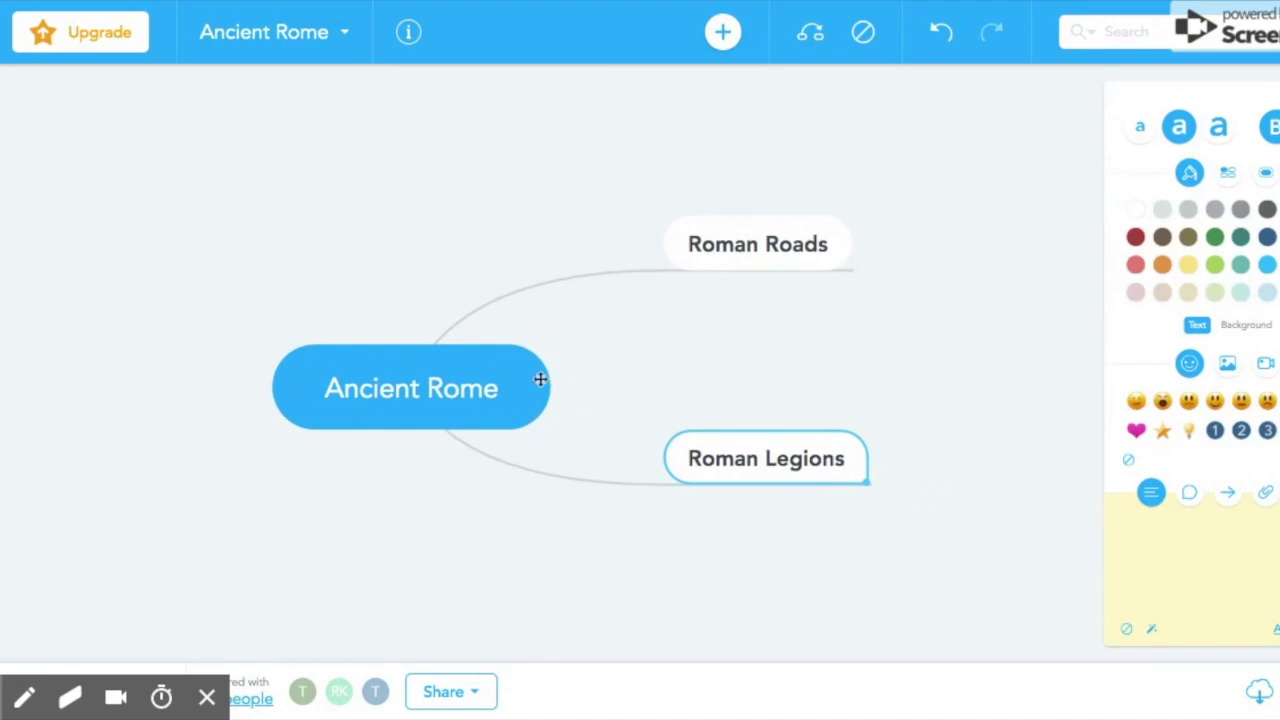
{"action": "left_click", "coordinate": [500, 386]}
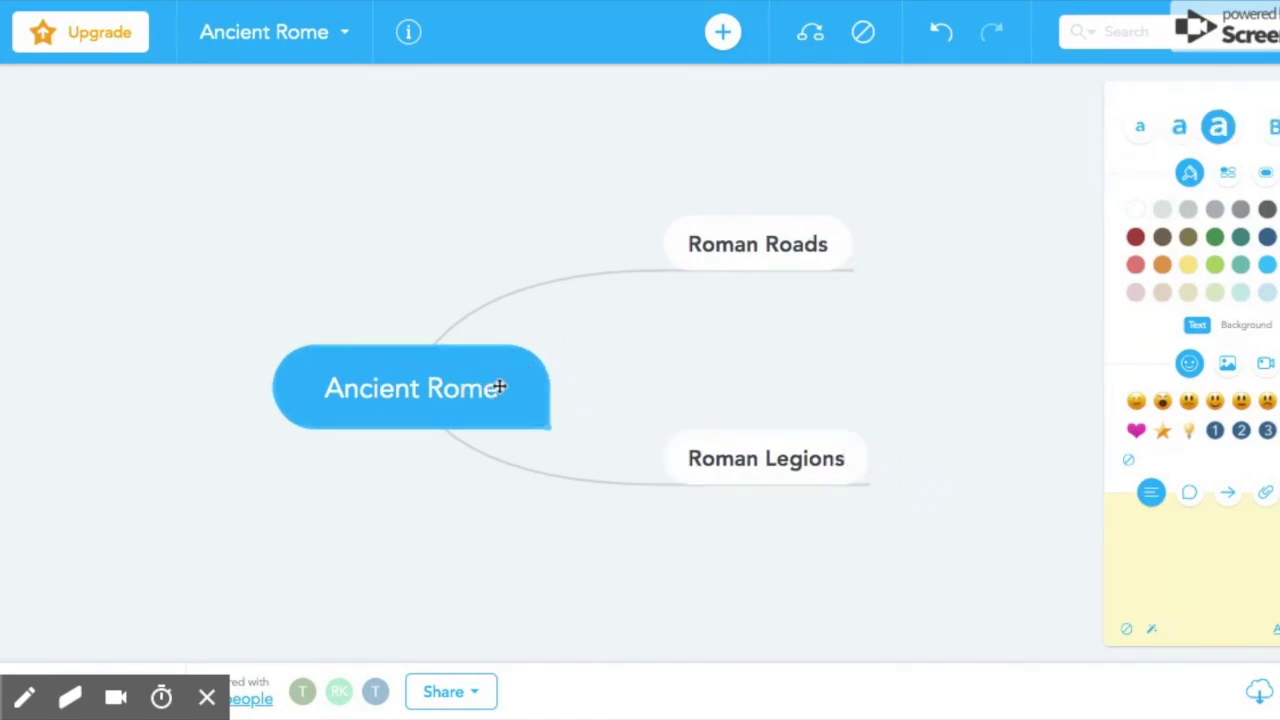
{"action": "left_click", "coordinate": [690, 480]}
{"action": "left_click", "coordinate": [517, 360]}
{"action": "left_click", "coordinate": [776, 262]}
{"action": "left_click", "coordinate": [792, 458]}
{"action": "left_click", "coordinate": [464, 398]}
Add two subtopics under Roman Roads, named "Construction Material" and "roman road network"
{"action": "left_click", "coordinate": [805, 258]}
{"action": "scroll", "coordinate": [865, 304], "scroll_direction": "right", "scroll_amount": 1}
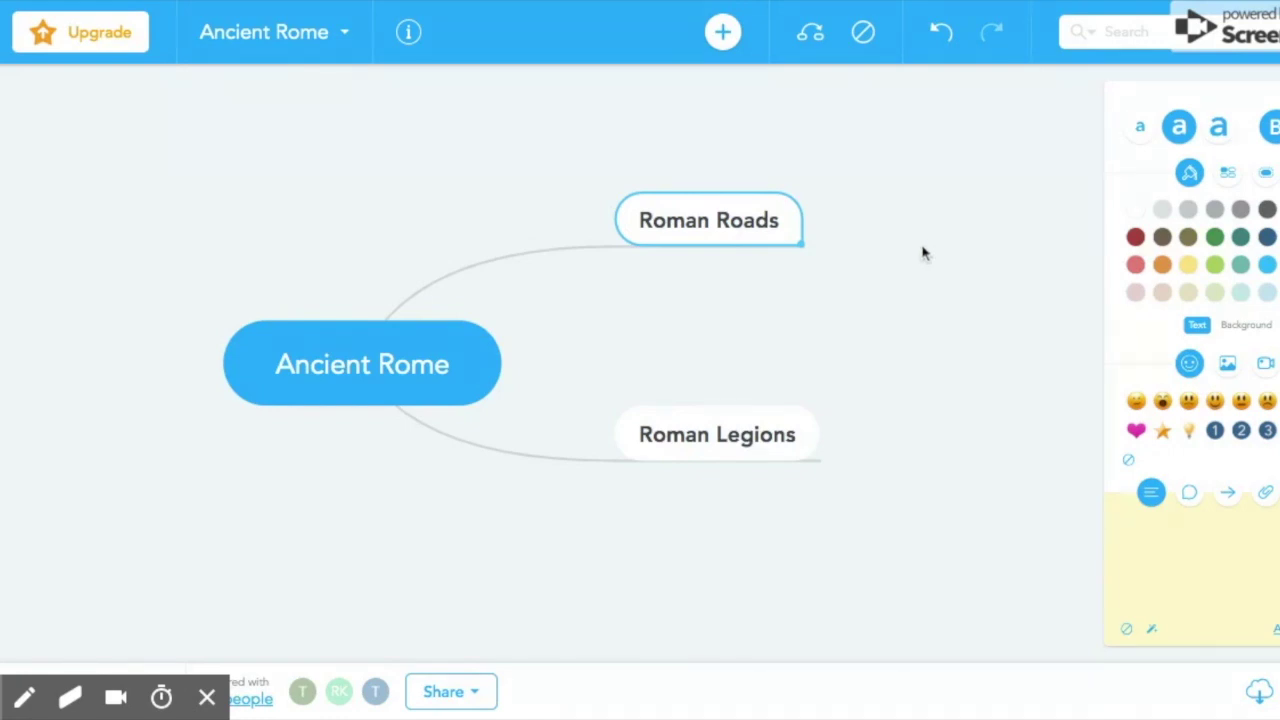
{"action": "scroll", "coordinate": [924, 254], "scroll_direction": "right", "scroll_amount": 2}
{"action": "scroll", "coordinate": [924, 254], "scroll_direction": "up", "scroll_amount": 2}
{"action": "double_click", "coordinate": [648, 304]}
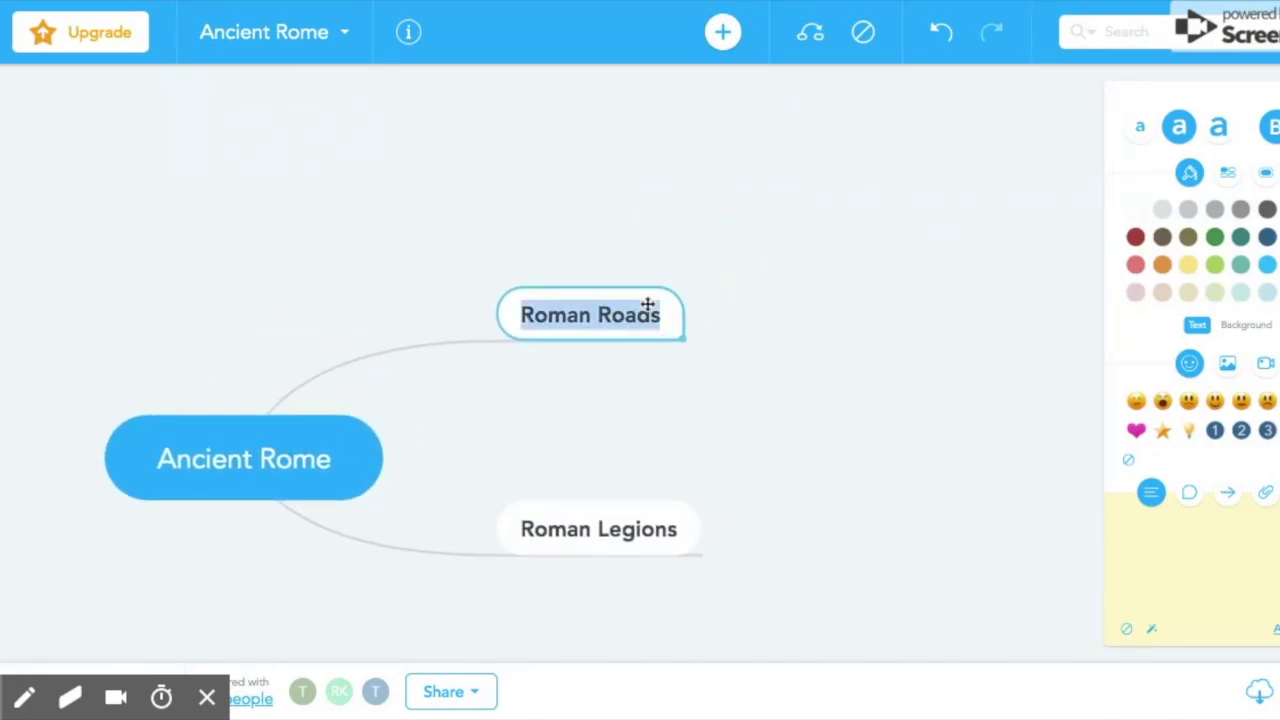
{"action": "left_click", "coordinate": [673, 312]}
{"action": "left_click", "coordinate": [726, 36]}
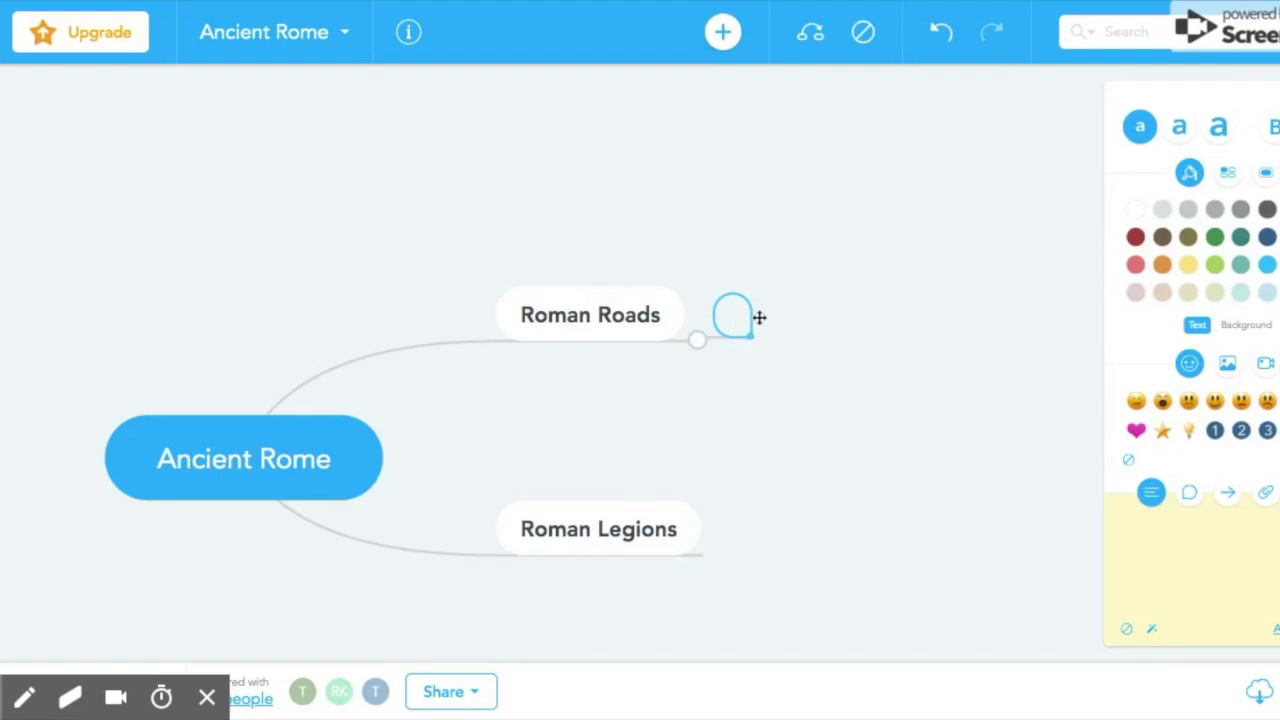
{"action": "type", "text": "Construc"}
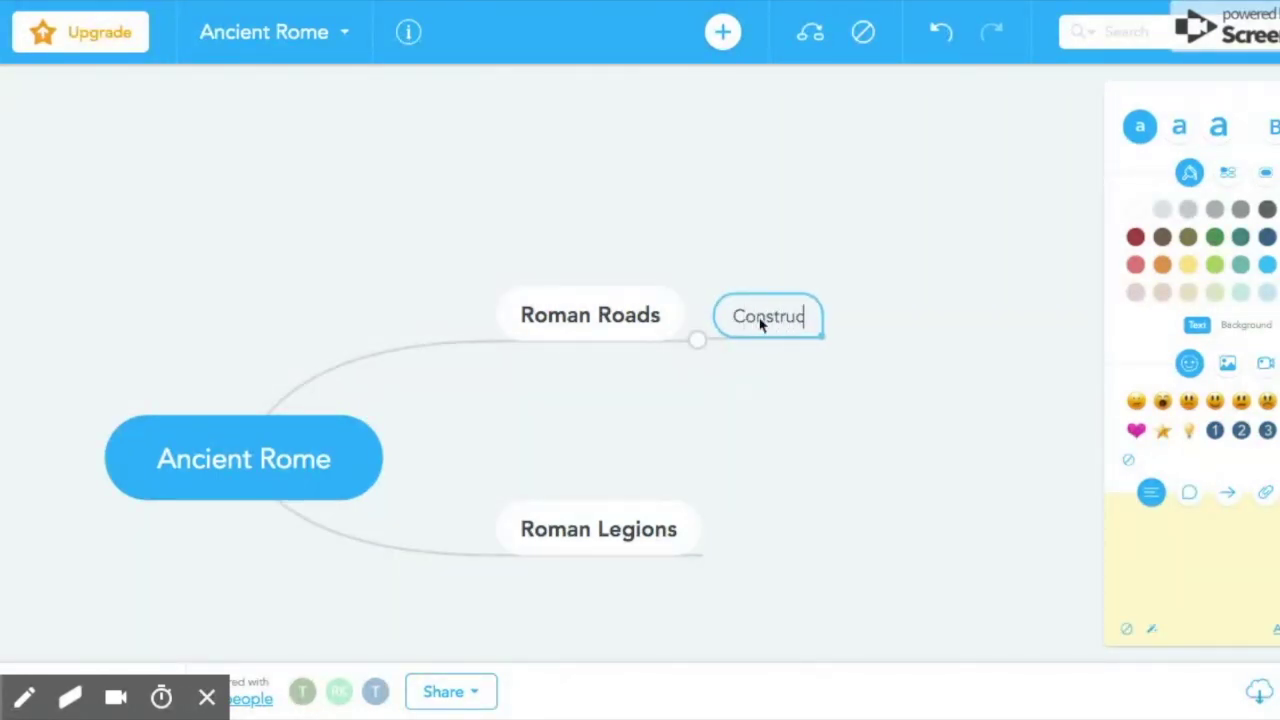
{"action": "type", "text": "tion MAterial"}
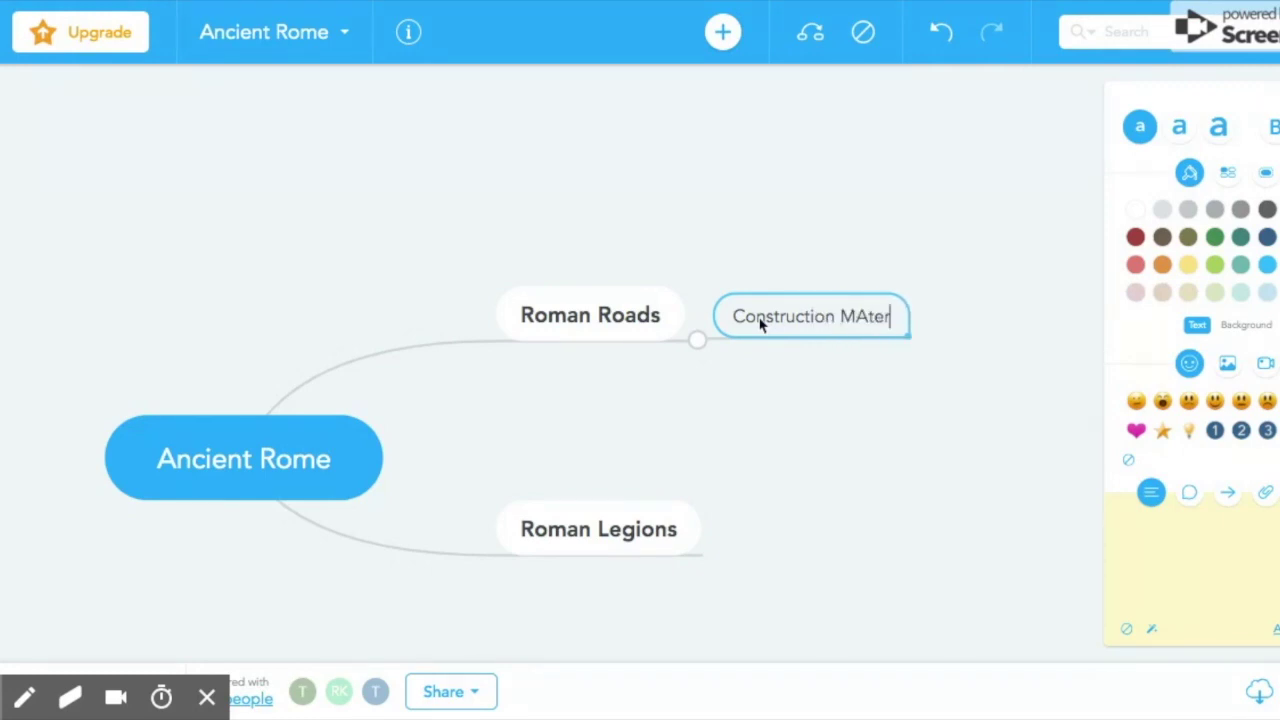
{"action": "key", "text": "Left"}
{"action": "key", "text": "Left"}
{"action": "key", "text": "Left"}
{"action": "key", "text": "Left"}
{"action": "key", "text": "Left"}
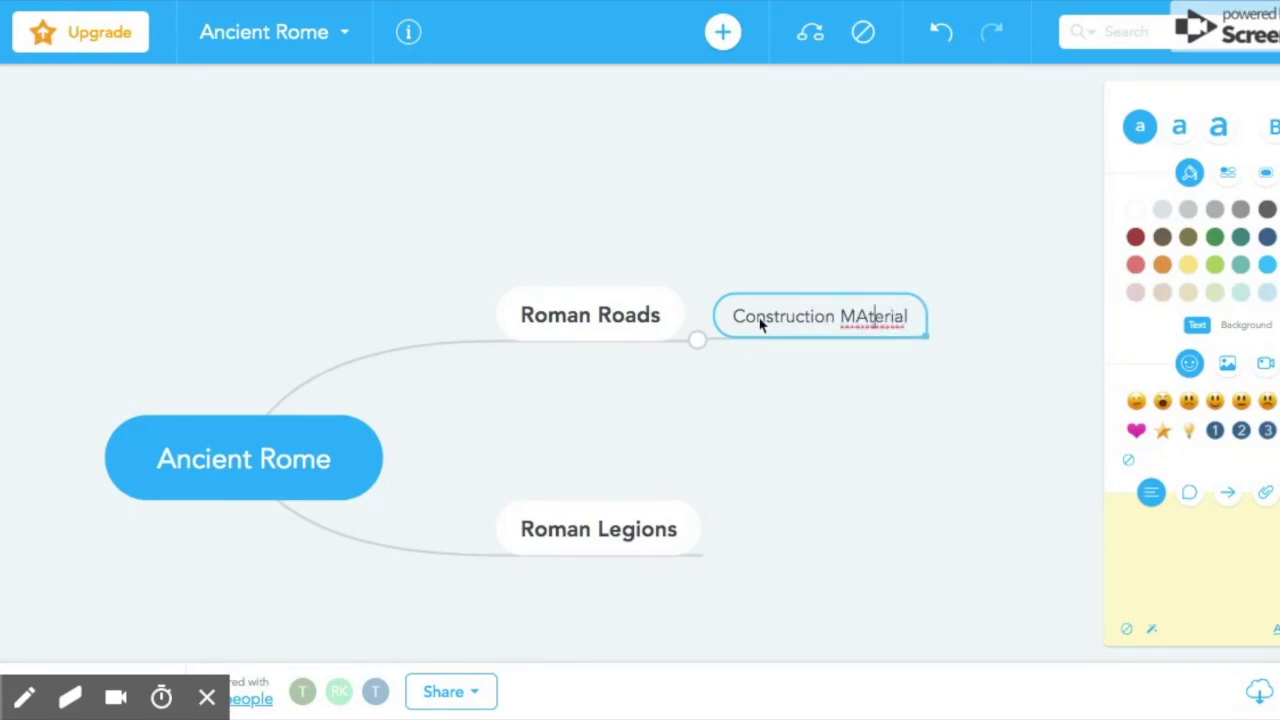
{"action": "type", "text": "a"}
{"action": "key", "text": "BackSpace"}
{"action": "key", "text": "BackSpace"}
{"action": "type", "text": "a"}
{"action": "key", "text": "Return"}
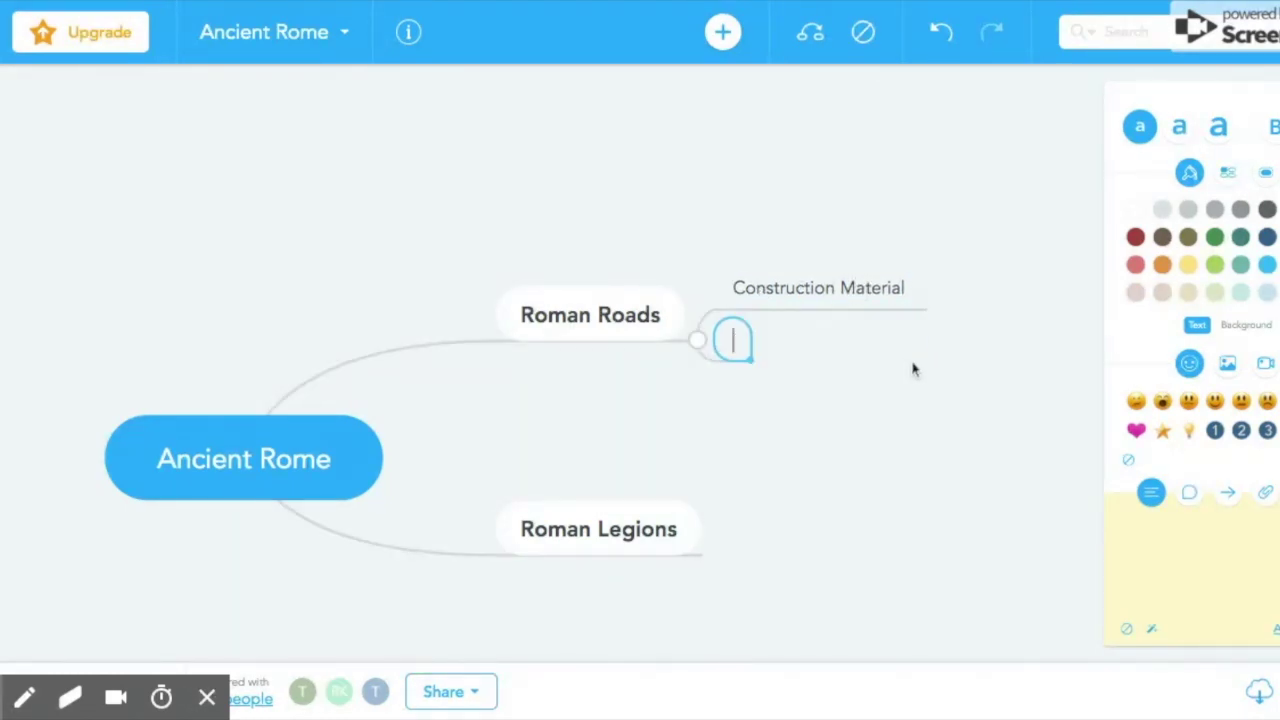
{"action": "type", "text": "roman road network"}
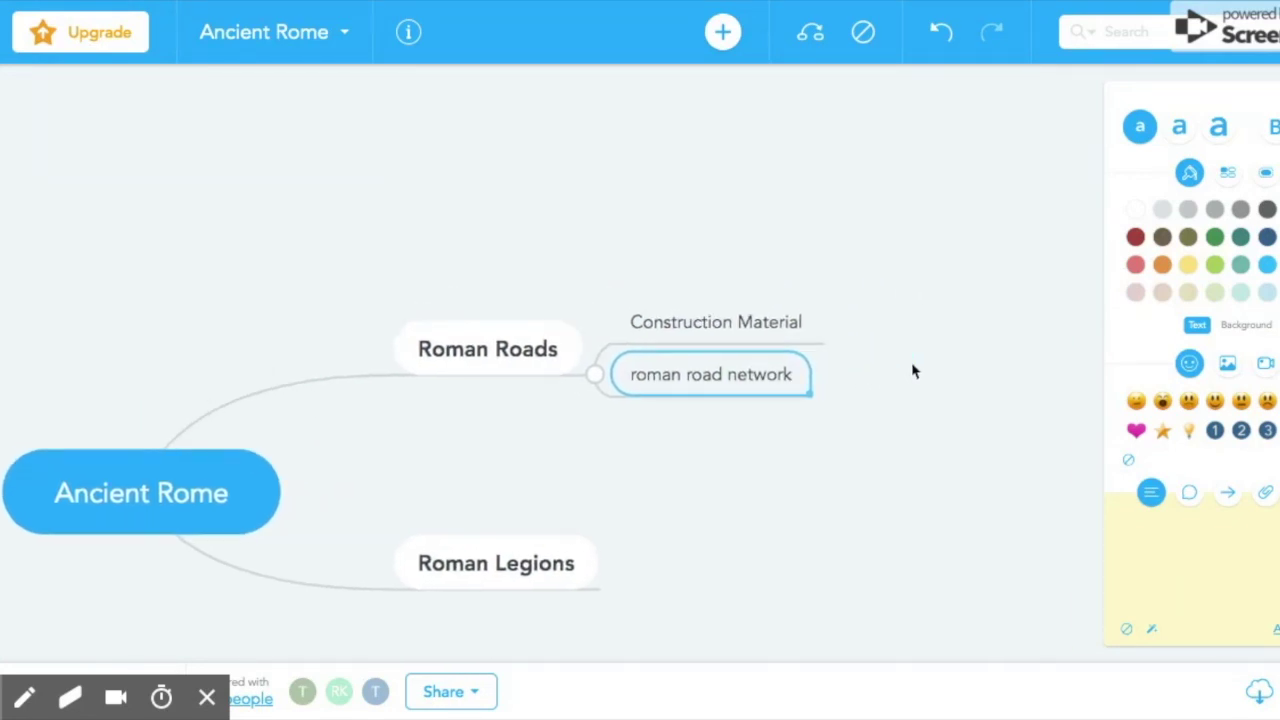
Add the child items "stone" and "marble" under Construction Material
{"action": "left_click", "coordinate": [757, 324]}
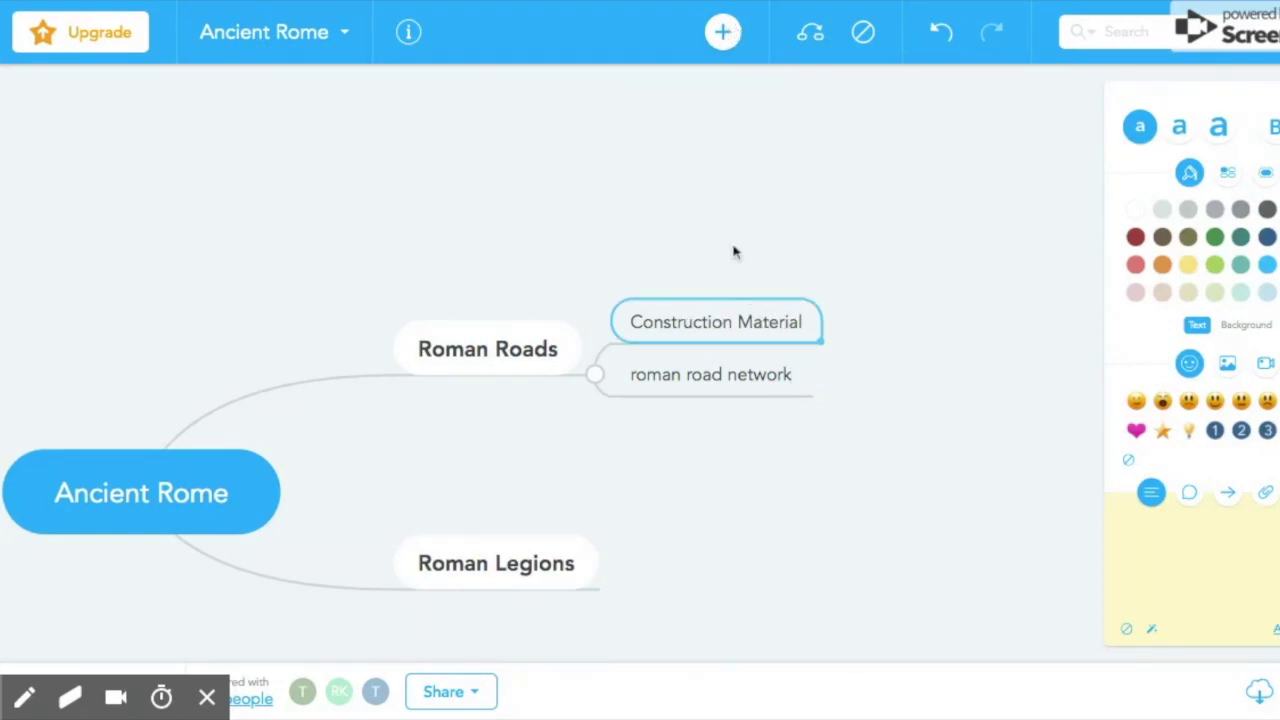
{"action": "left_click", "coordinate": [723, 31]}
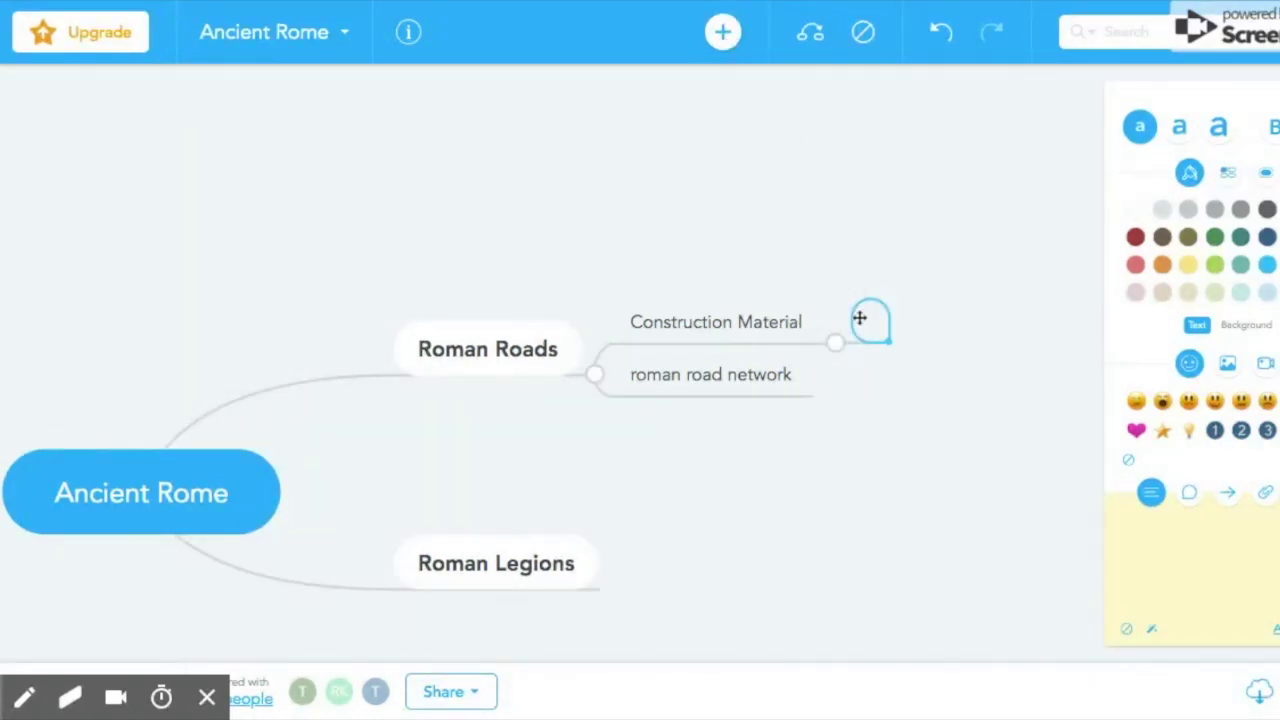
{"action": "type", "text": "stone"}
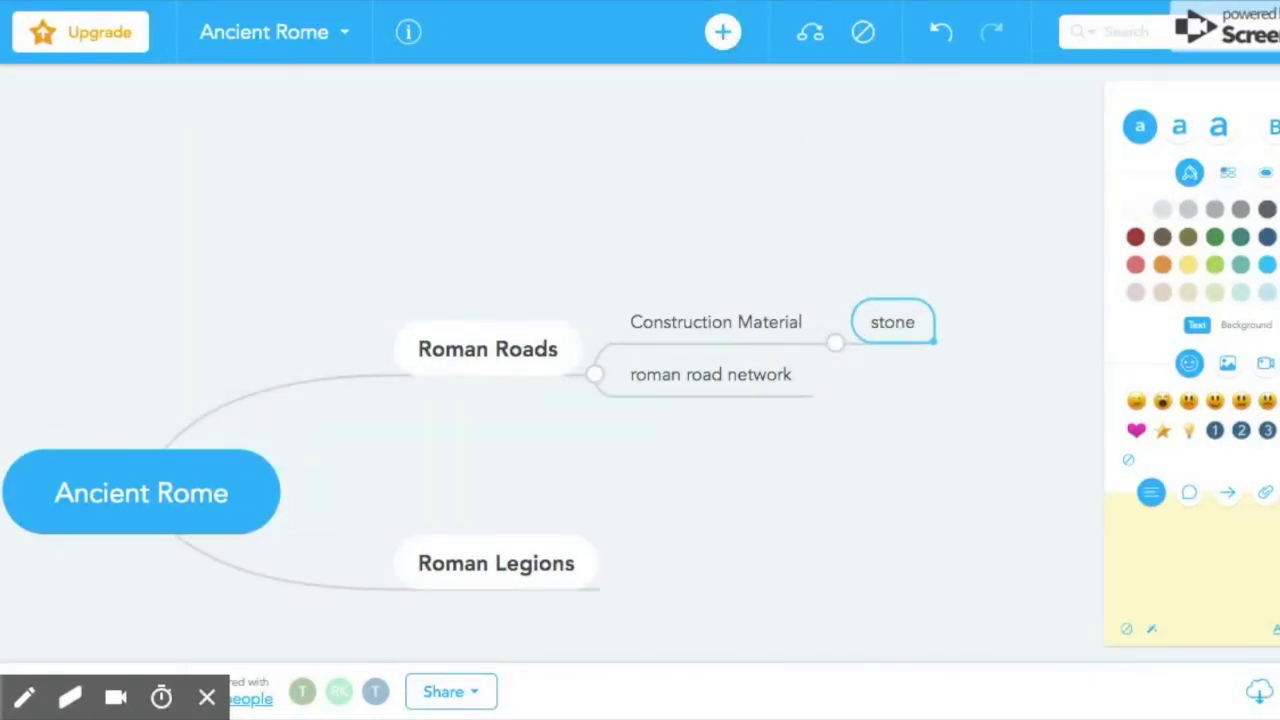
{"action": "key", "text": "Return"}
{"action": "type", "text": "marble"}
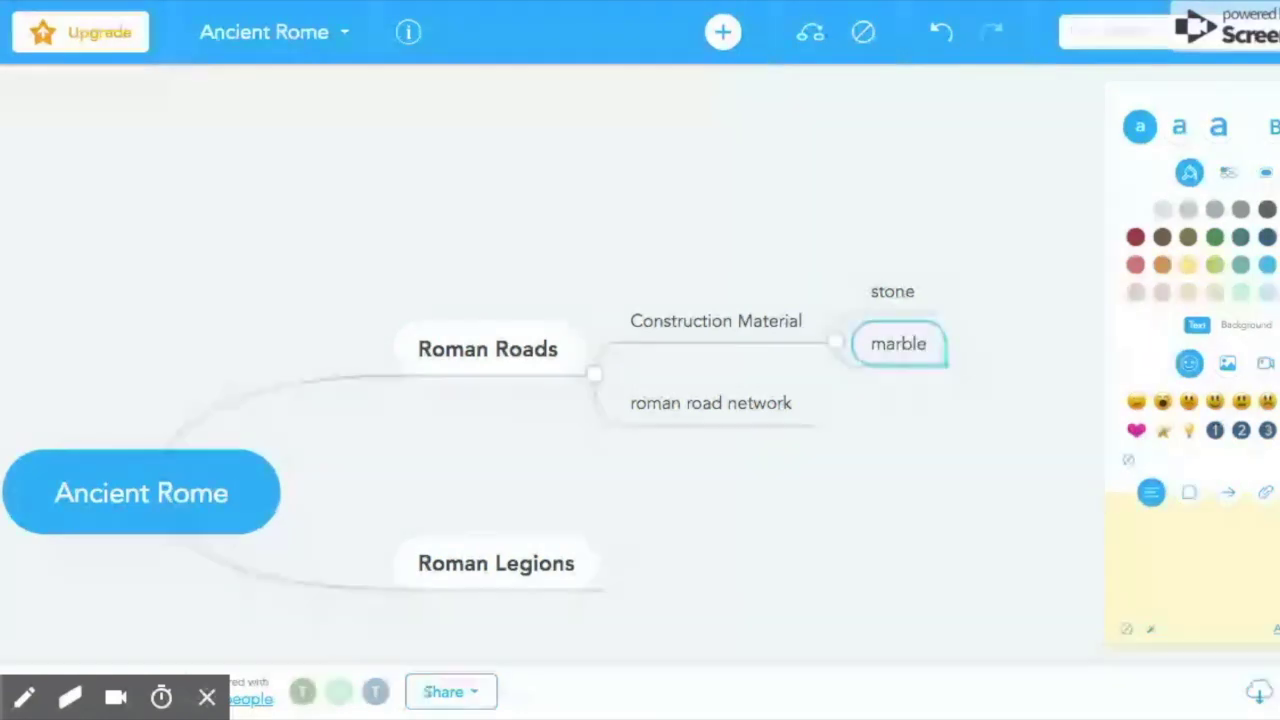
Add the child items "Via Appia" and "Roman trade networks" under roman road network
{"action": "left_click", "coordinate": [757, 412]}
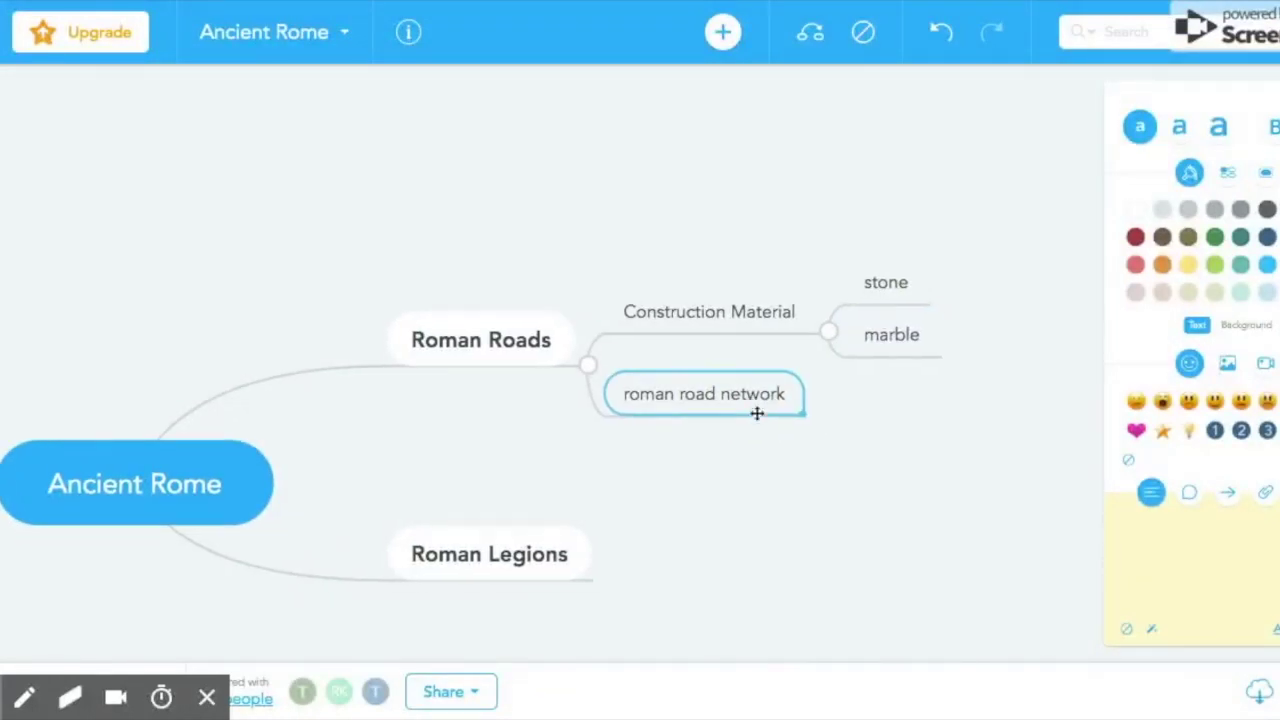
{"action": "left_click", "coordinate": [724, 36]}
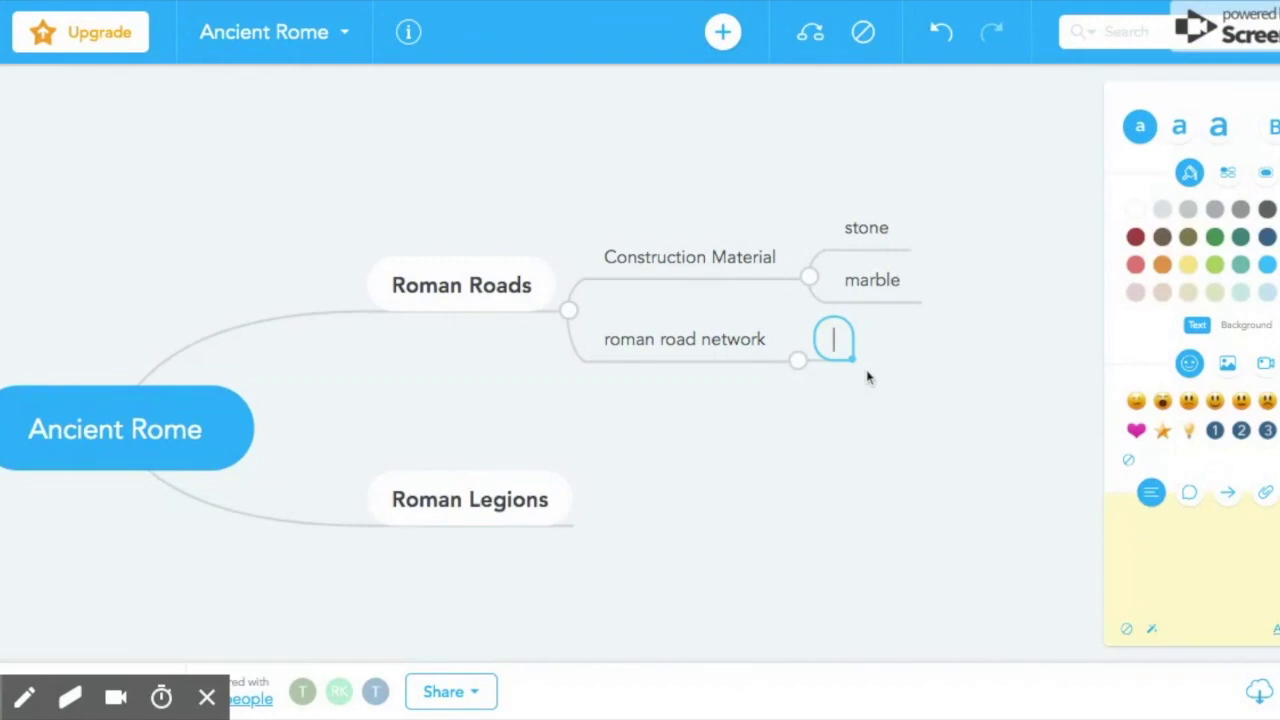
{"action": "type", "text": "Via Appia"}
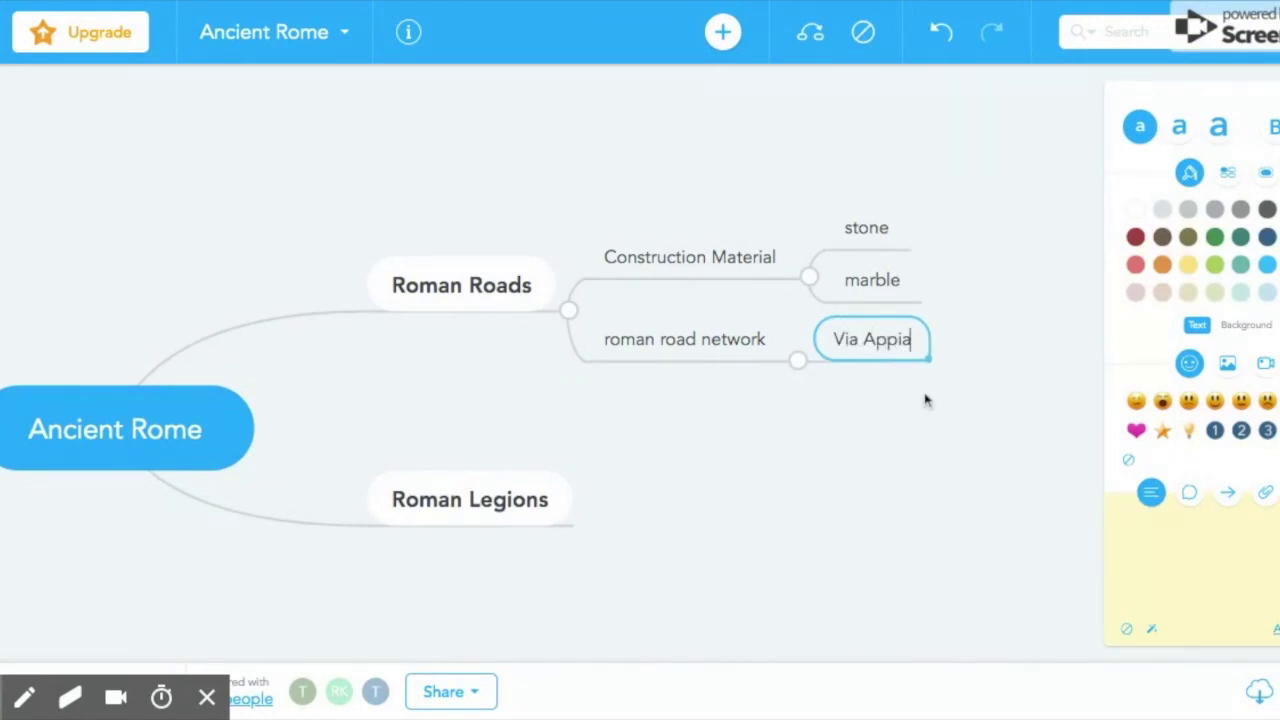
{"action": "key", "text": "Return"}
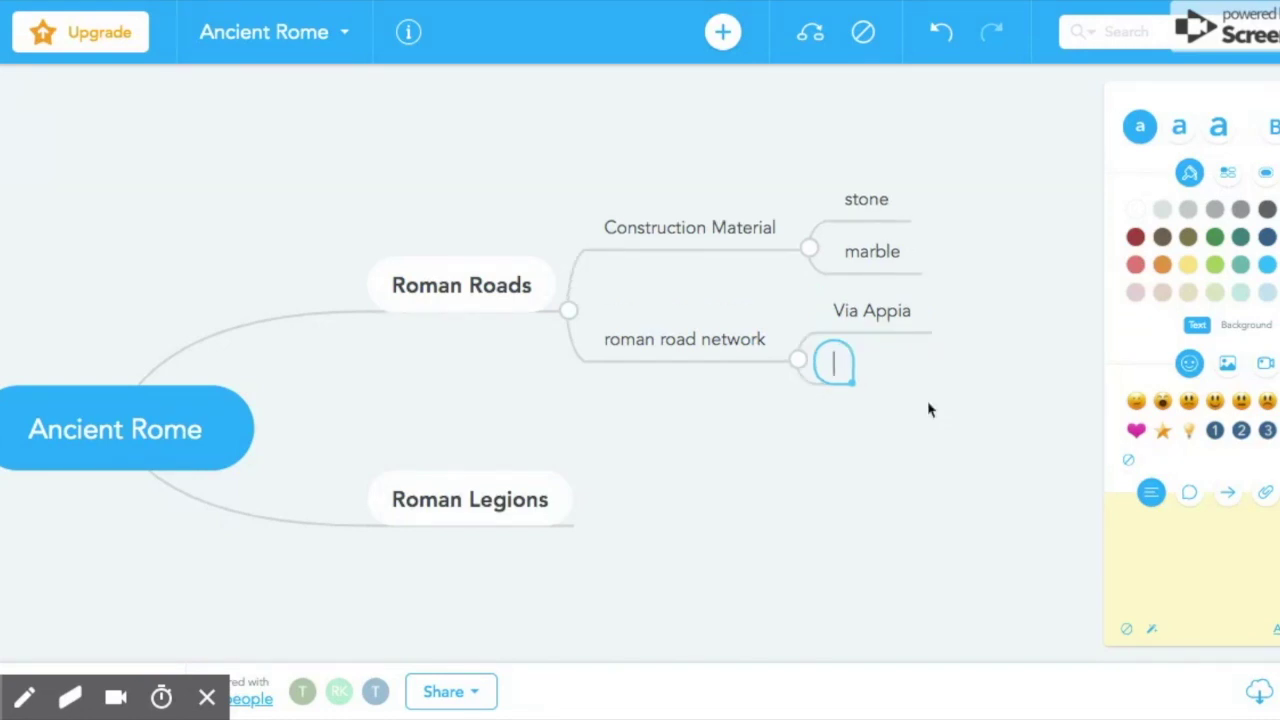
{"action": "type", "text": "Roman "}
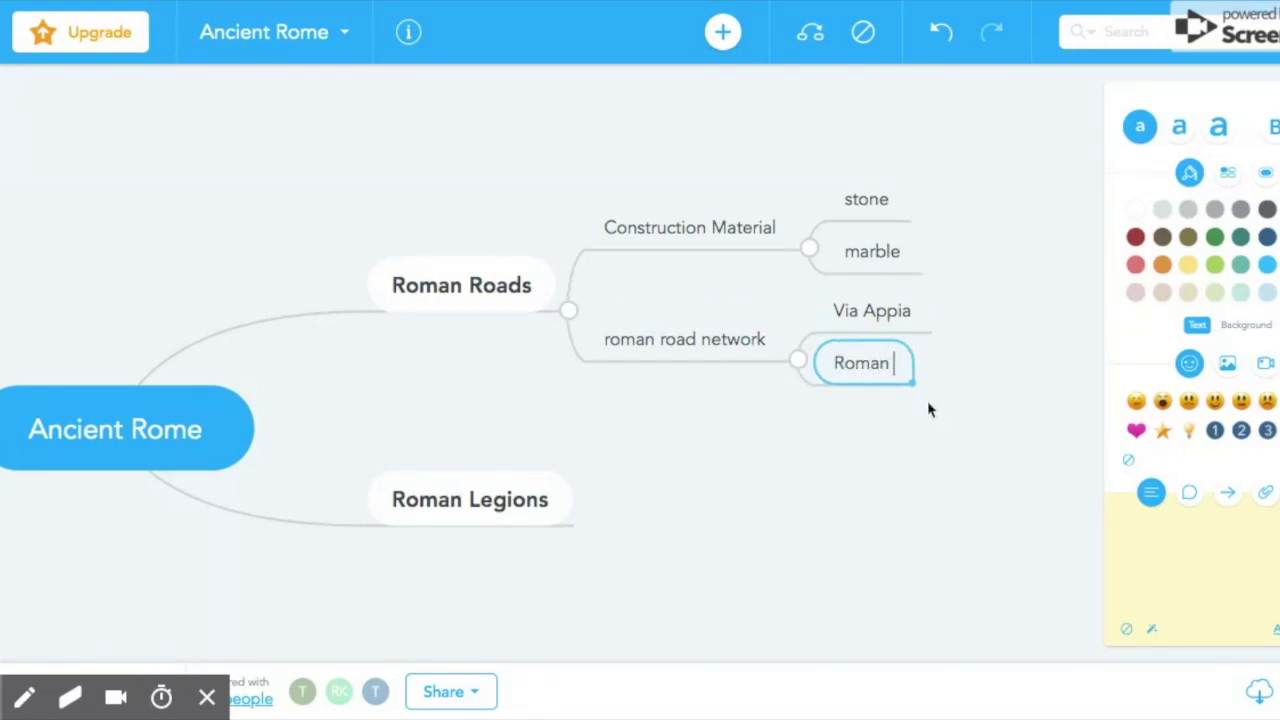
{"action": "type", "text": "trade ne"}
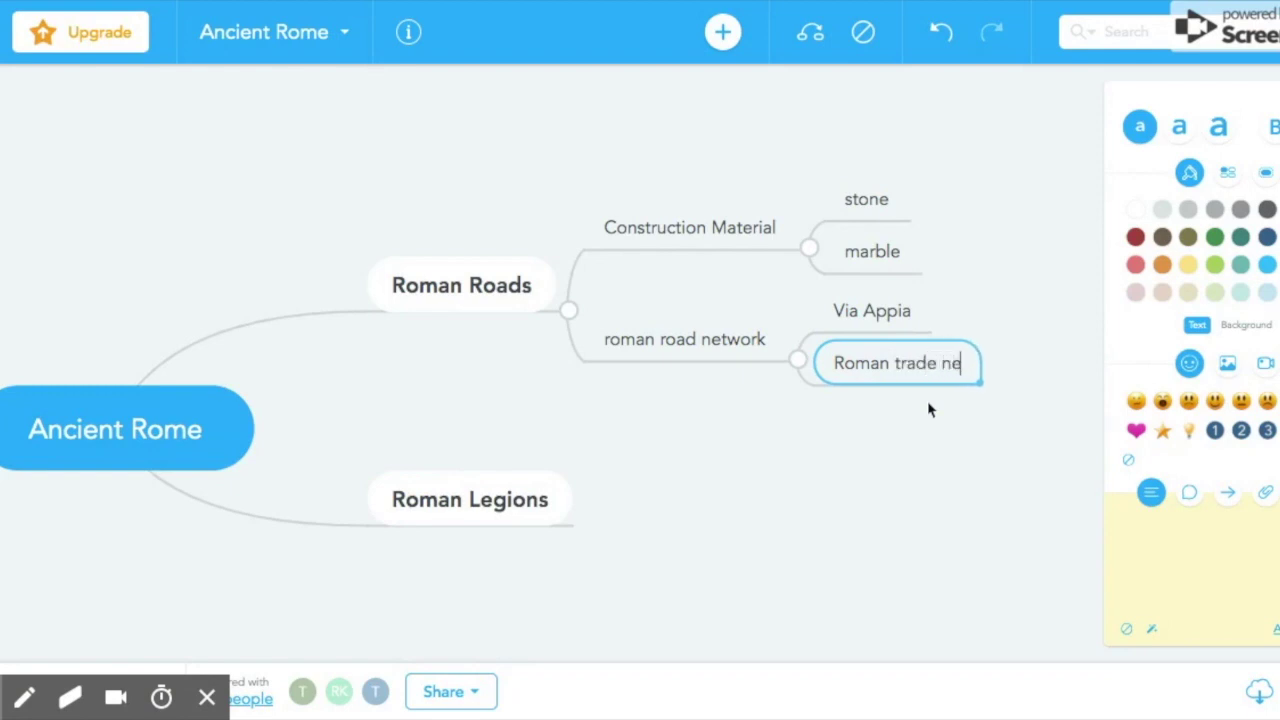
{"action": "type", "text": "tworks"}
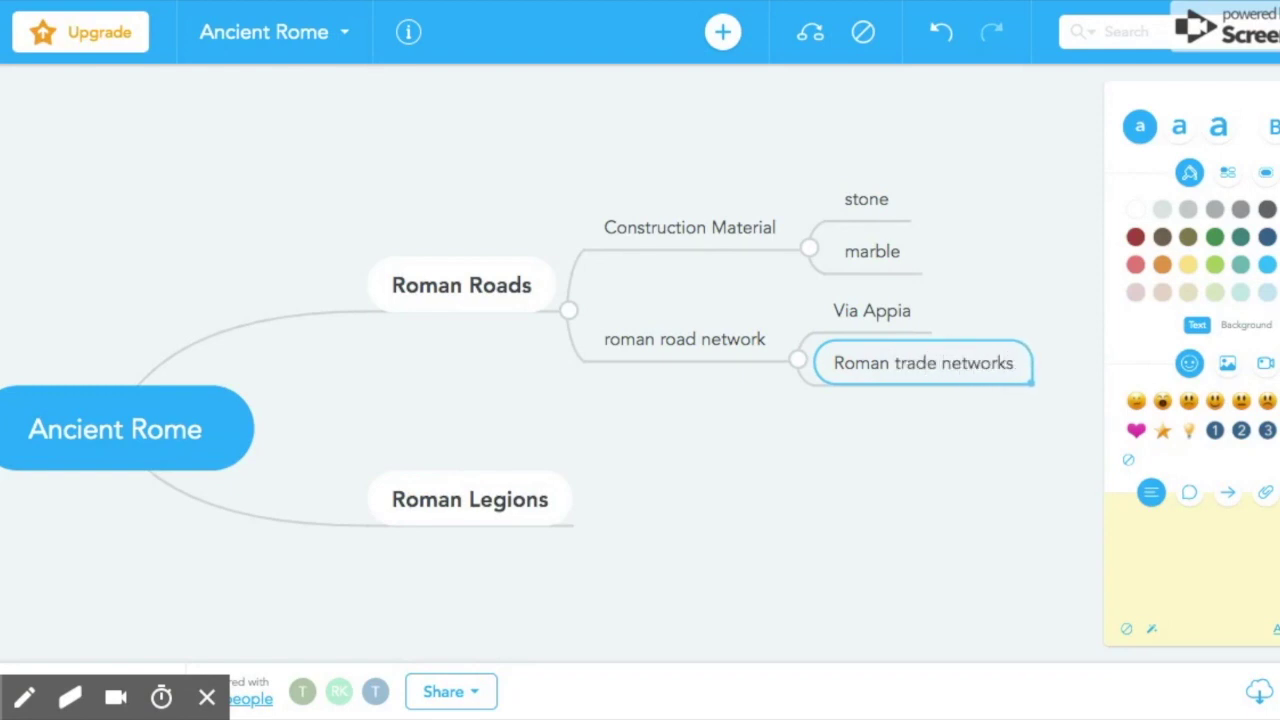
{"action": "left_click", "coordinate": [700, 389]}
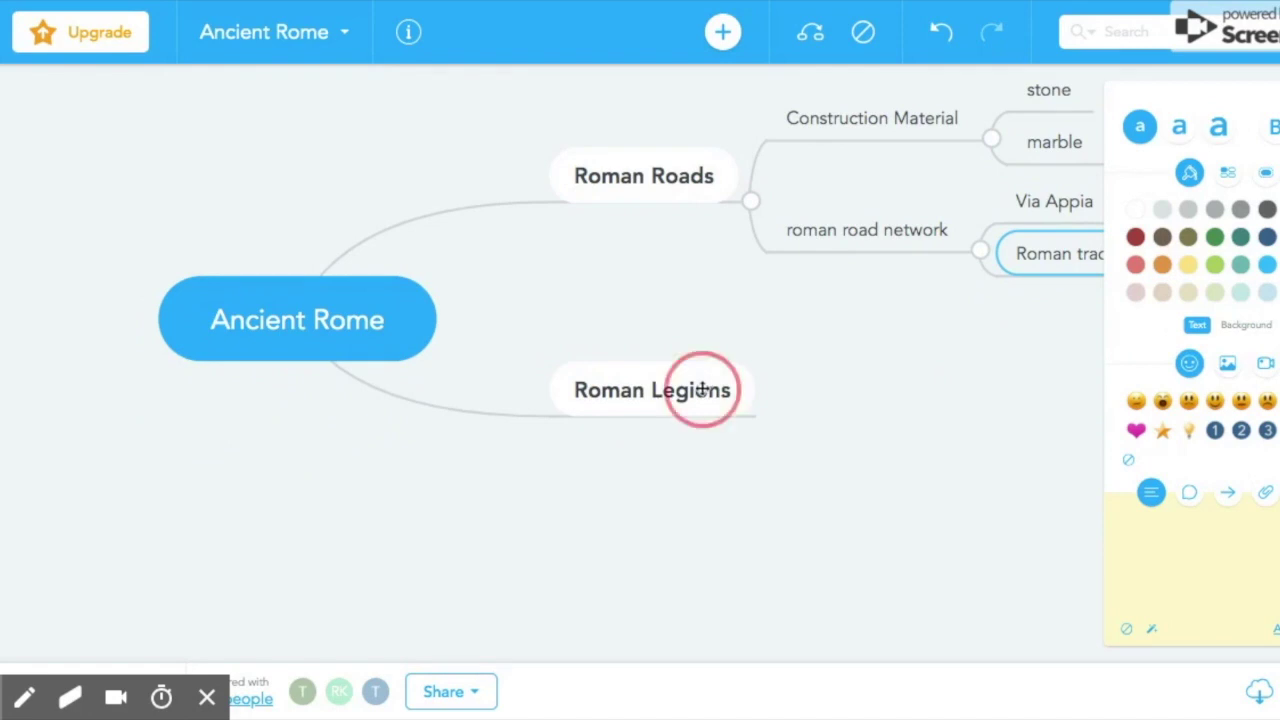
{"action": "left_click", "coordinate": [751, 214]}
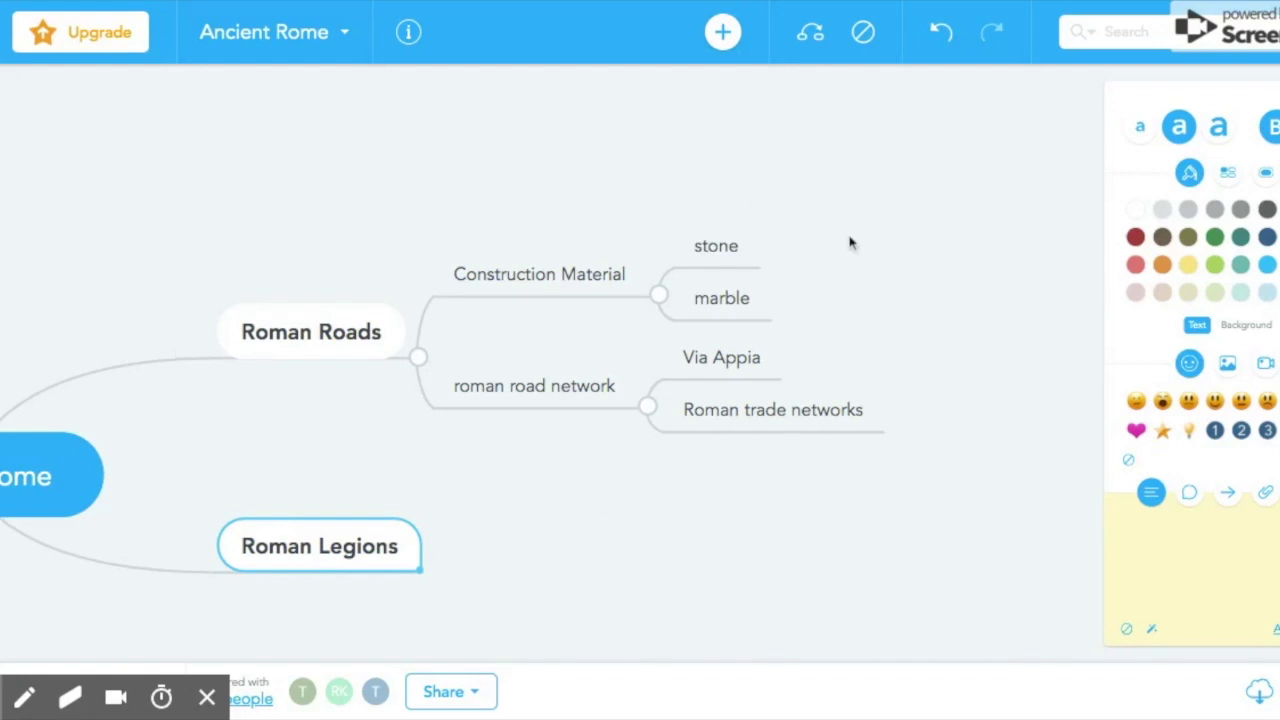
Examine the hierarchy of subtopics and child items under the Roman Roads branch
{"action": "left_click", "coordinate": [368, 340]}
{"action": "left_click", "coordinate": [552, 275]}
{"action": "left_click", "coordinate": [791, 198]}
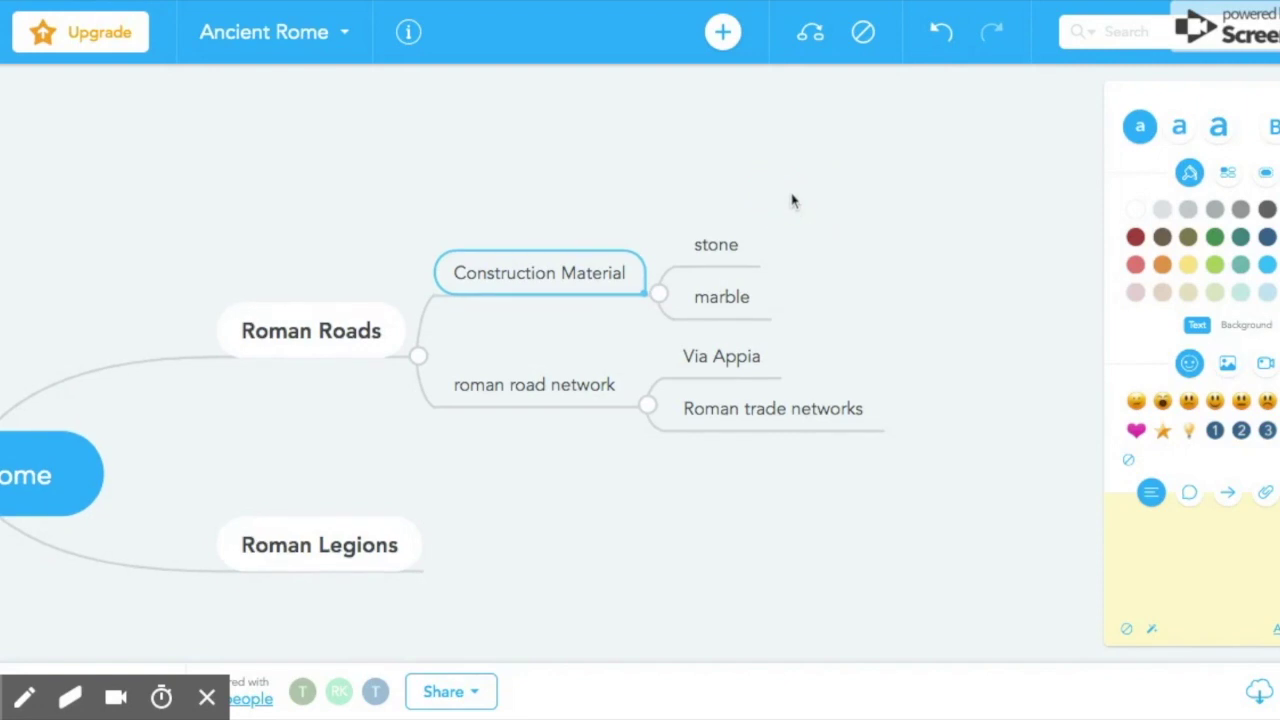
{"action": "left_click", "coordinate": [734, 248]}
{"action": "left_click", "coordinate": [725, 303]}
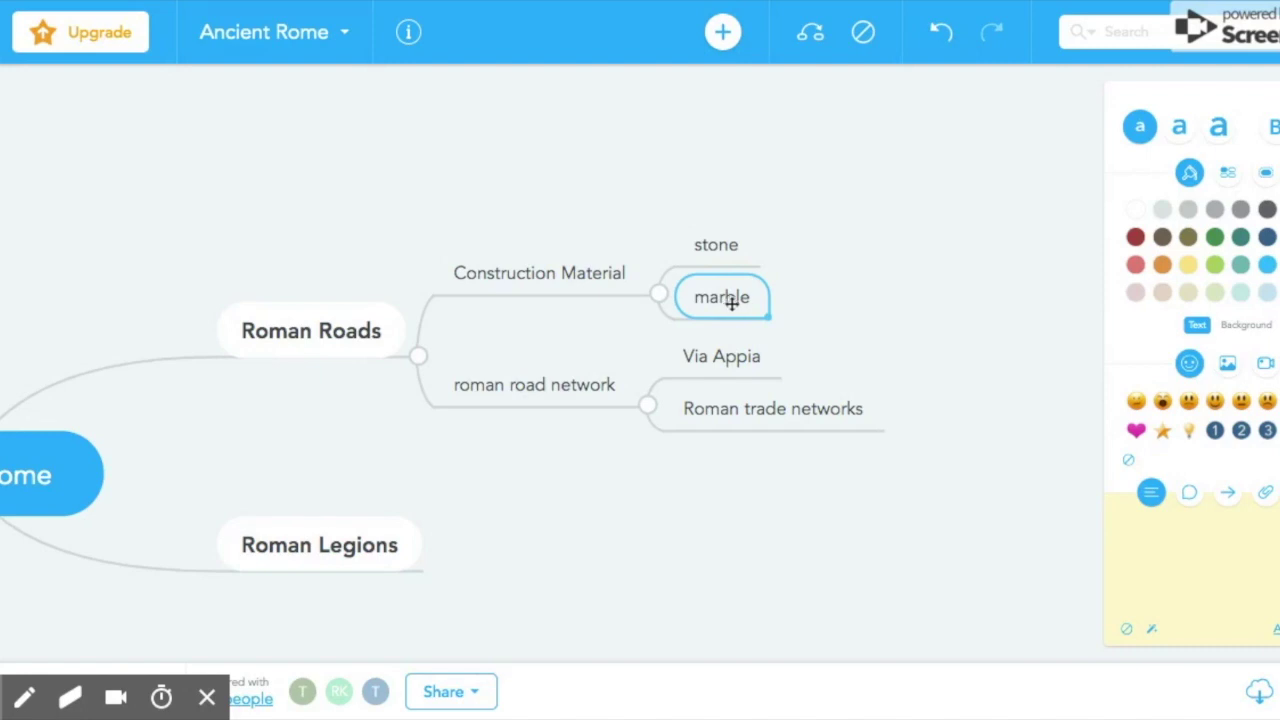
{"action": "left_click", "coordinate": [744, 354]}
{"action": "left_click", "coordinate": [728, 406]}
{"action": "left_click", "coordinate": [545, 392]}
{"action": "left_click", "coordinate": [538, 287]}
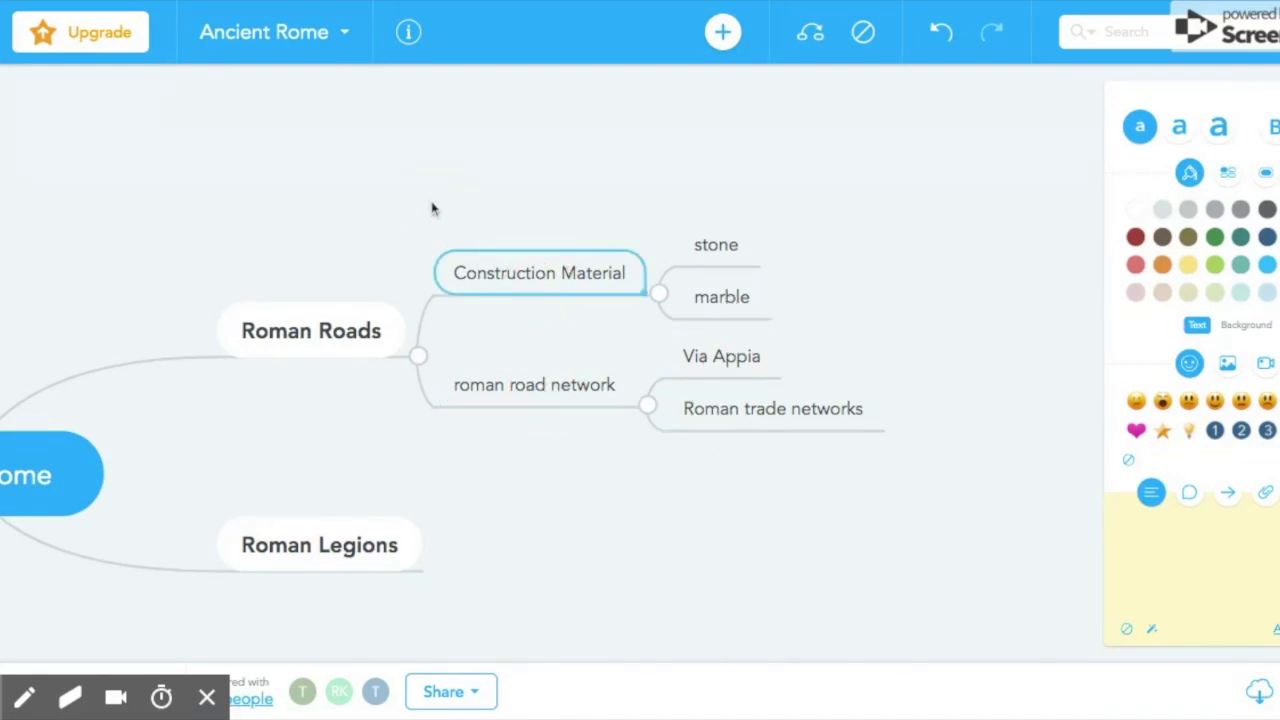
{"action": "left_click_drag", "start_coordinate": [364, 224], "coordinate": [495, 170]}
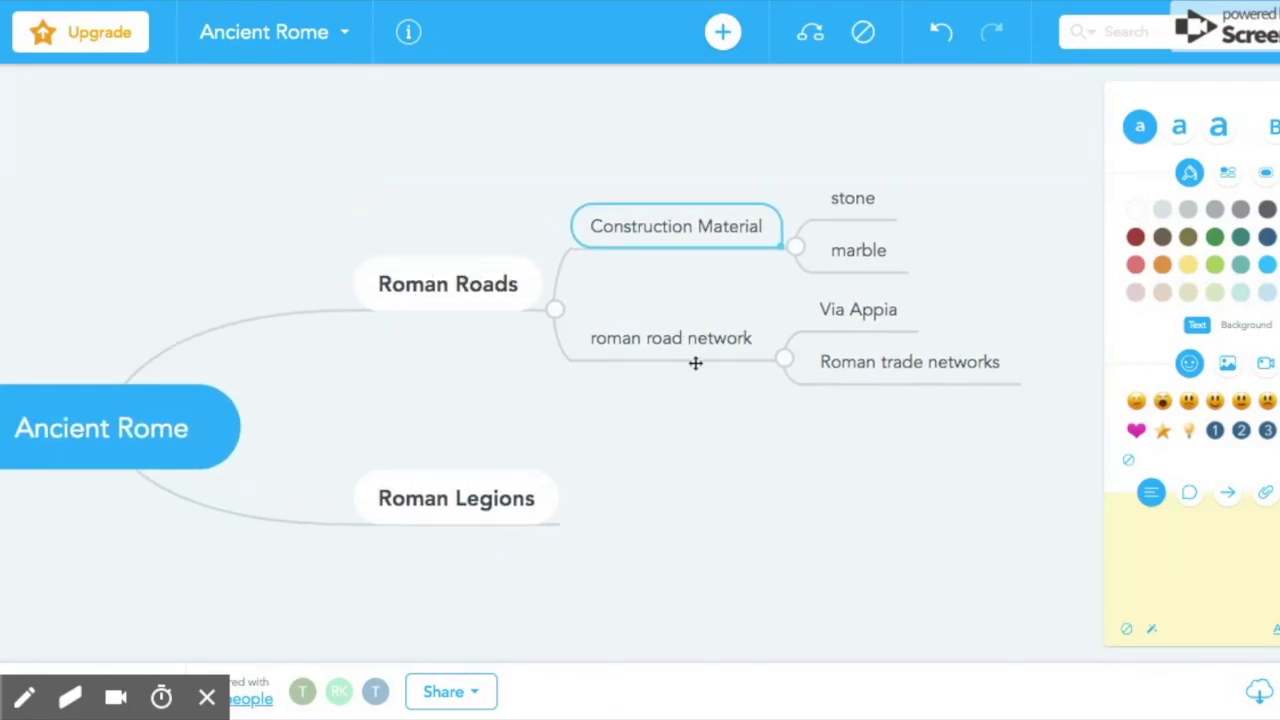
{"action": "scroll", "coordinate": [694, 363], "scroll_direction": "up", "scroll_amount": 3}
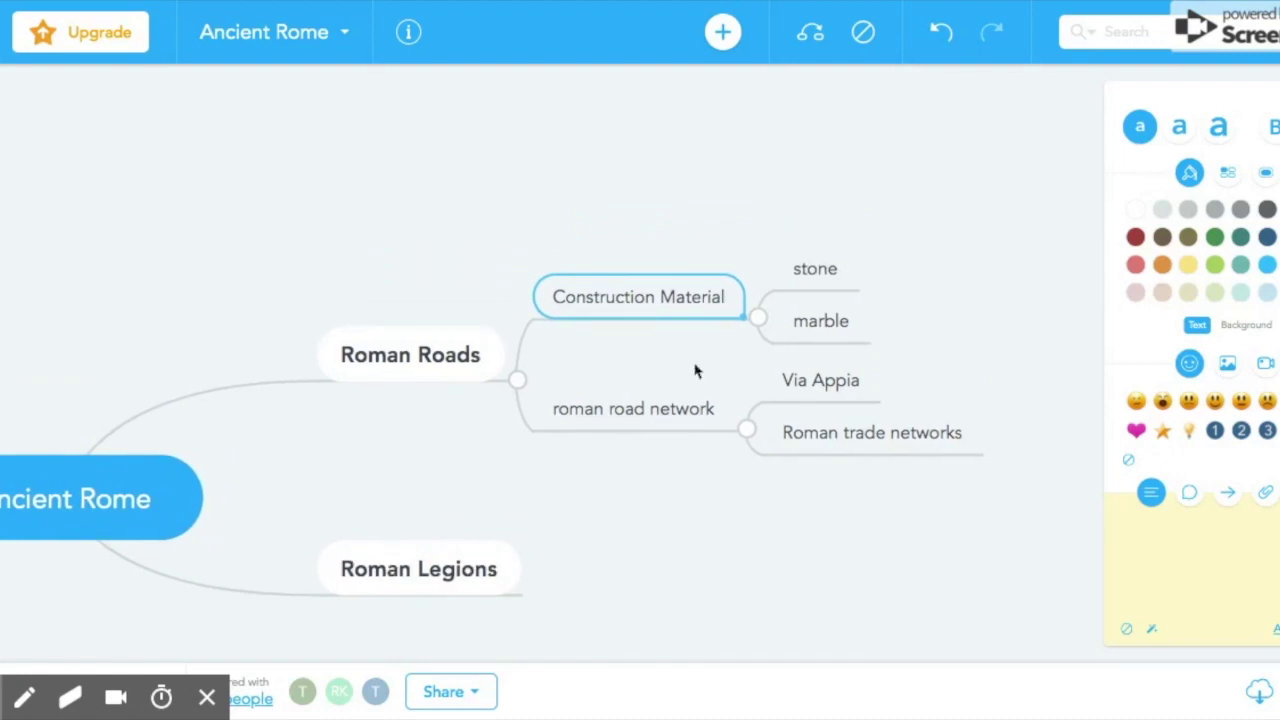
{"action": "scroll", "coordinate": [697, 371], "scroll_direction": "down", "scroll_amount": 3}
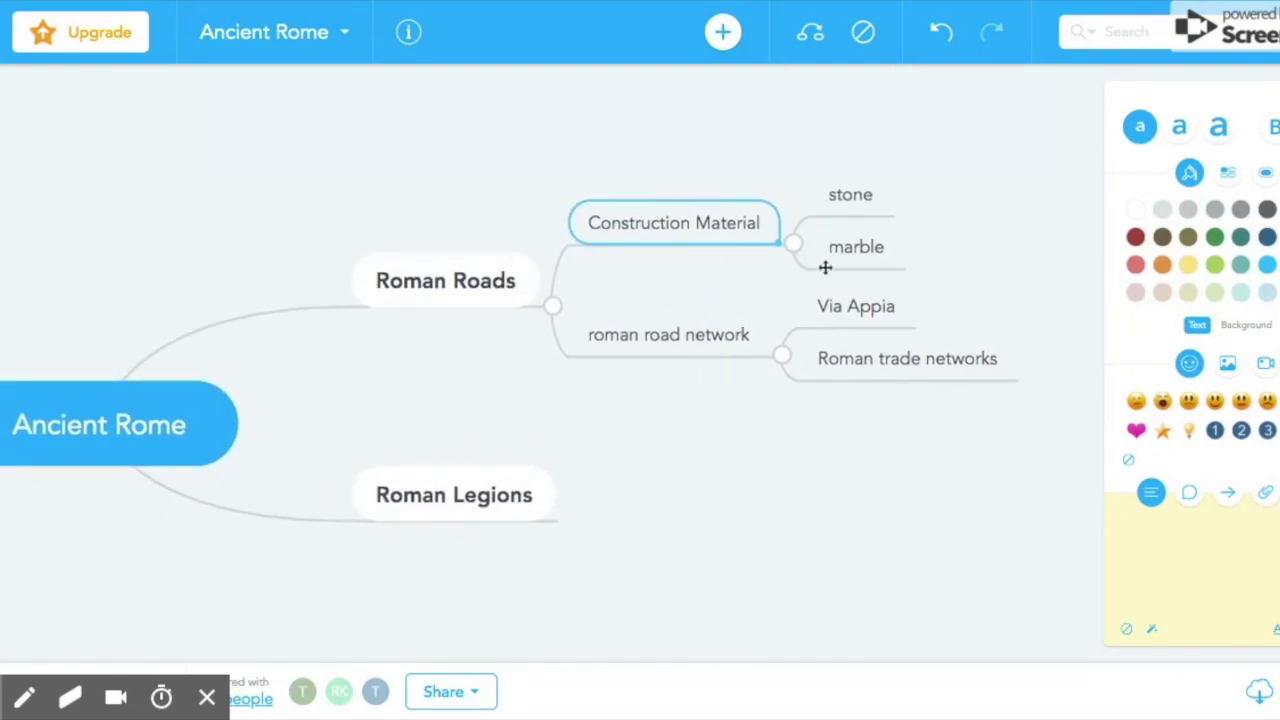
Detach Construction Material with its child items from Roman Roads and place it as a main branch of Ancient Rome
{"action": "left_click_drag", "start_coordinate": [517, 386], "coordinate": [394, 369]}
{"action": "left_click_drag", "start_coordinate": [314, 258], "coordinate": [343, 271]}
{"action": "left_click", "coordinate": [568, 216]}
{"action": "left_click_drag", "start_coordinate": [568, 216], "coordinate": [520, 131]}
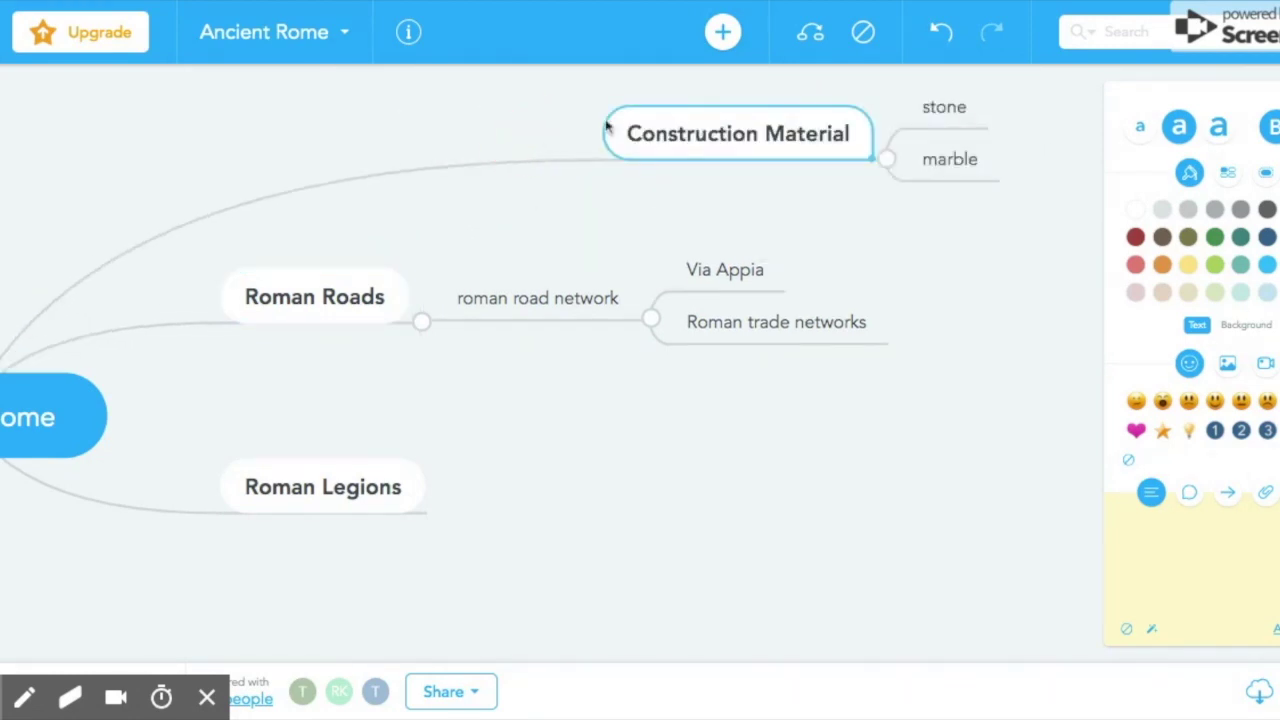
{"action": "left_click", "coordinate": [406, 203]}
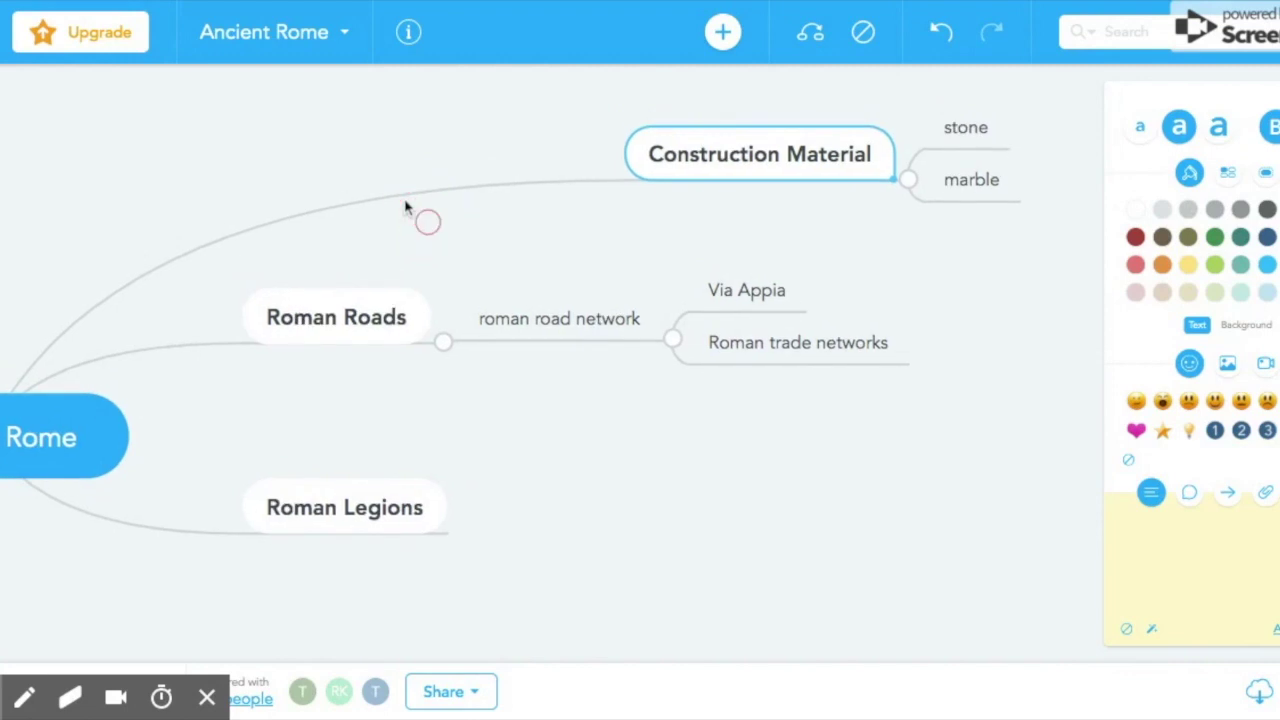
Move Construction Material with its child items "stone" and "marble" under the Roman Legions branch
{"action": "left_click_drag", "start_coordinate": [700, 150], "coordinate": [424, 498]}
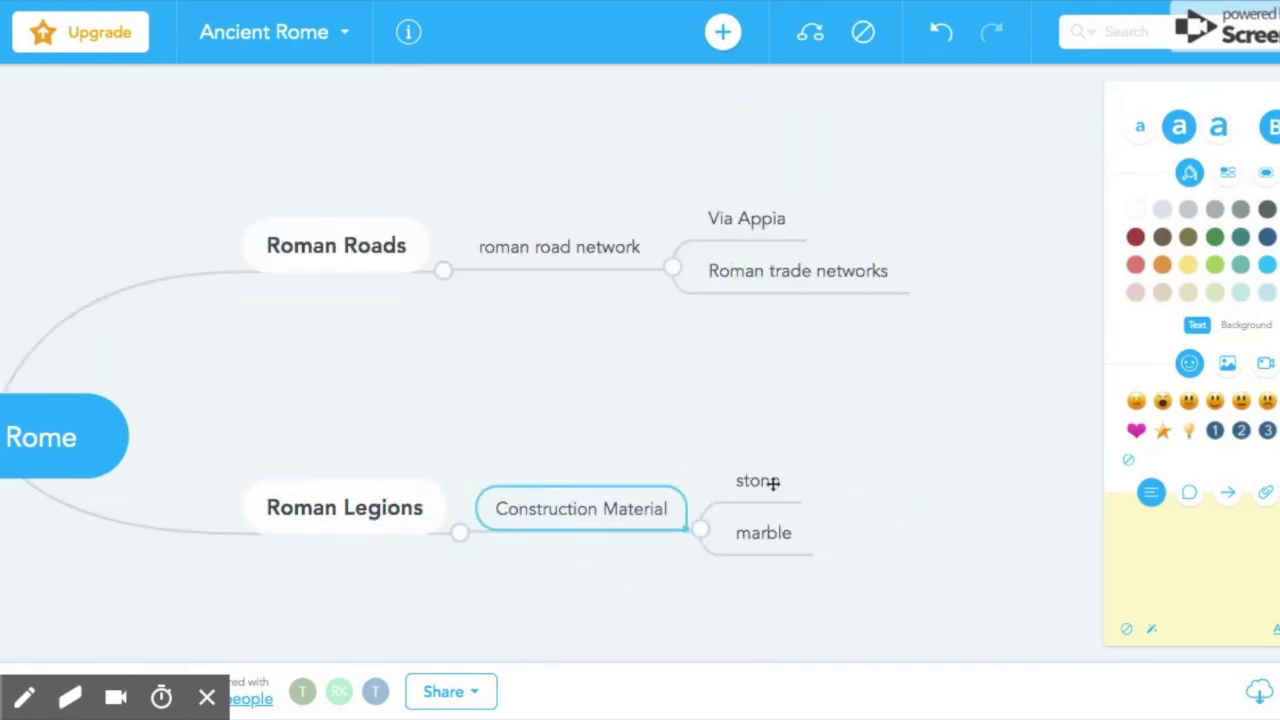
{"action": "left_click", "coordinate": [475, 232]}
{"action": "left_click_drag", "start_coordinate": [354, 210], "coordinate": [380, 338]}
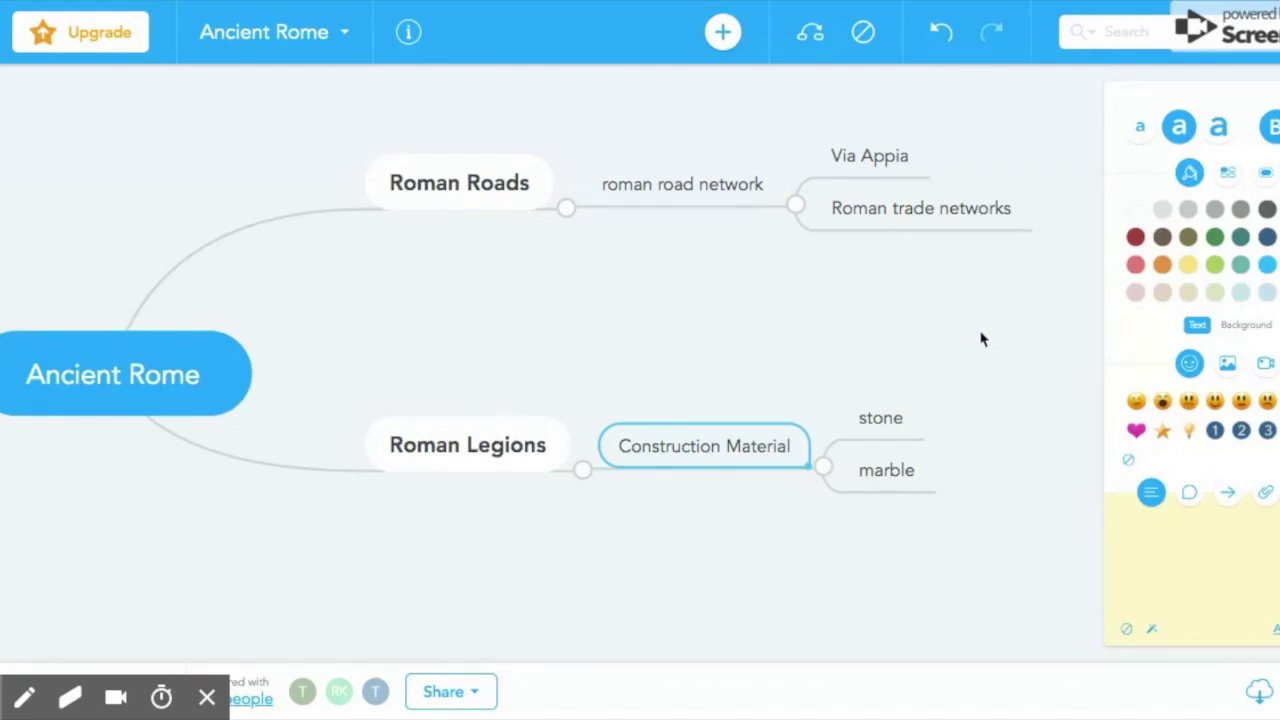
{"action": "left_click", "coordinate": [766, 292]}
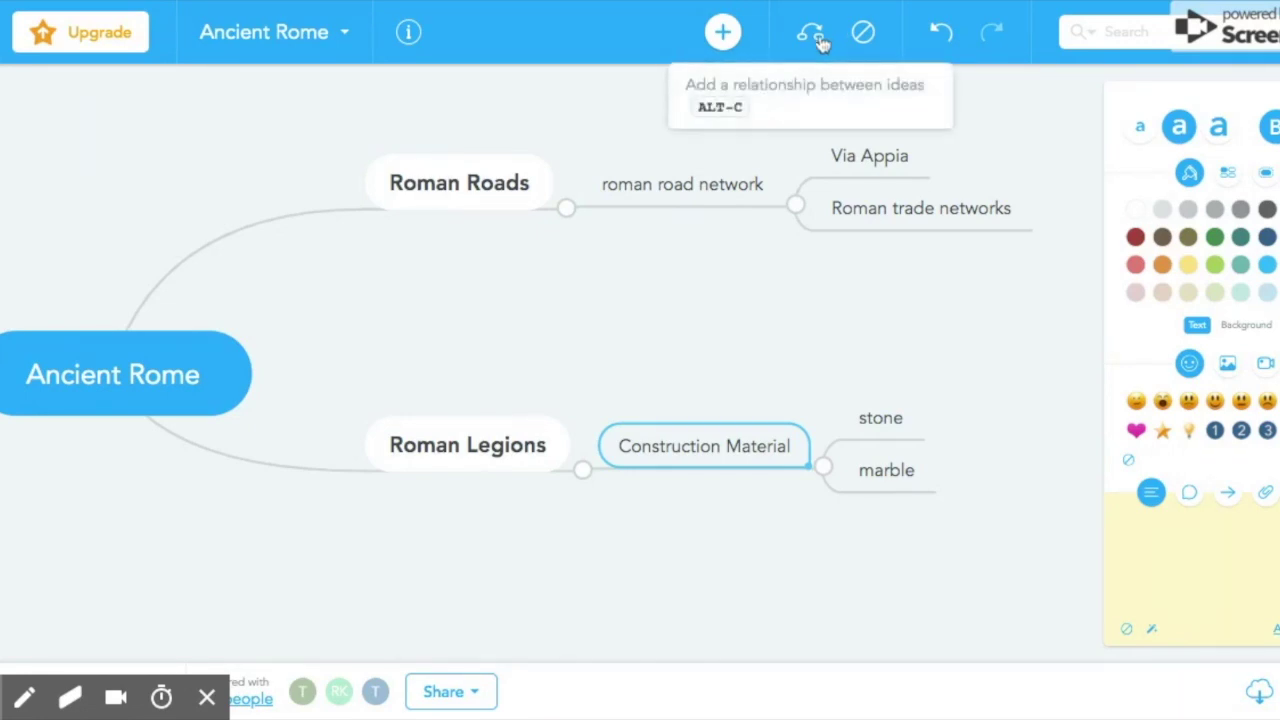
Add a relationship arrow from Roman Legions to Roman Roads
{"action": "left_click", "coordinate": [465, 177]}
{"action": "left_click", "coordinate": [447, 445]}
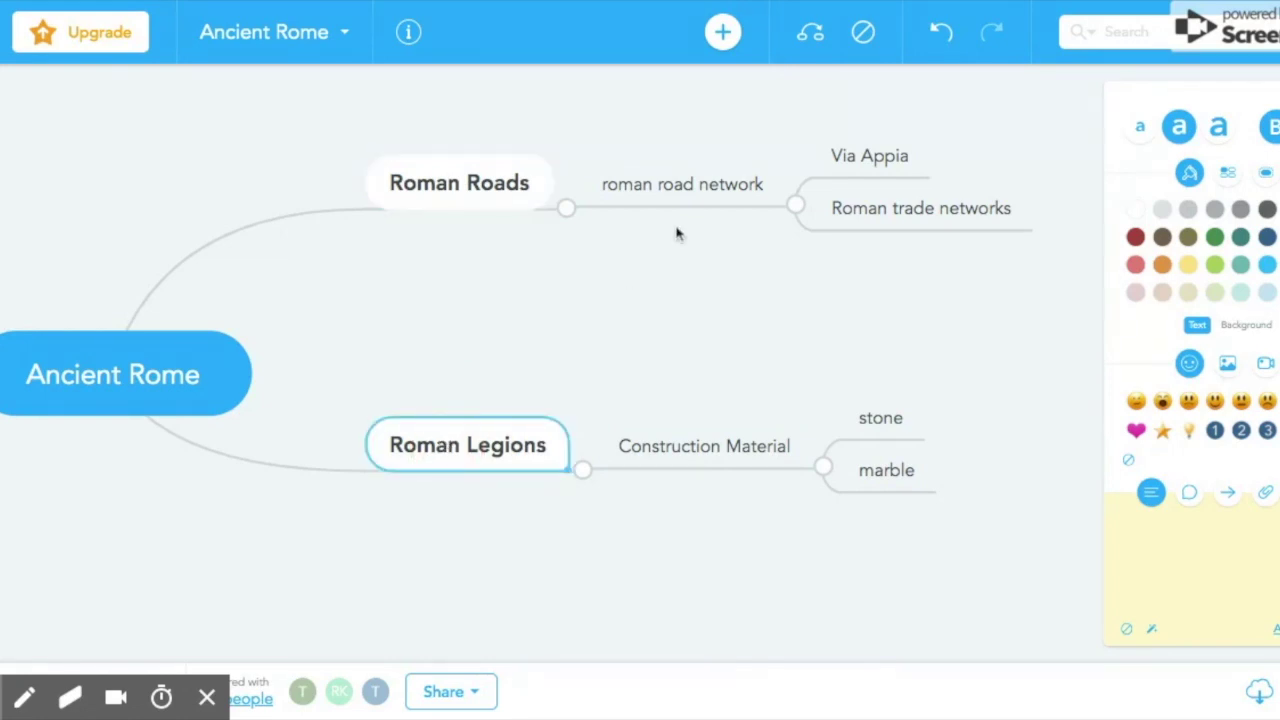
{"action": "left_click", "coordinate": [814, 36]}
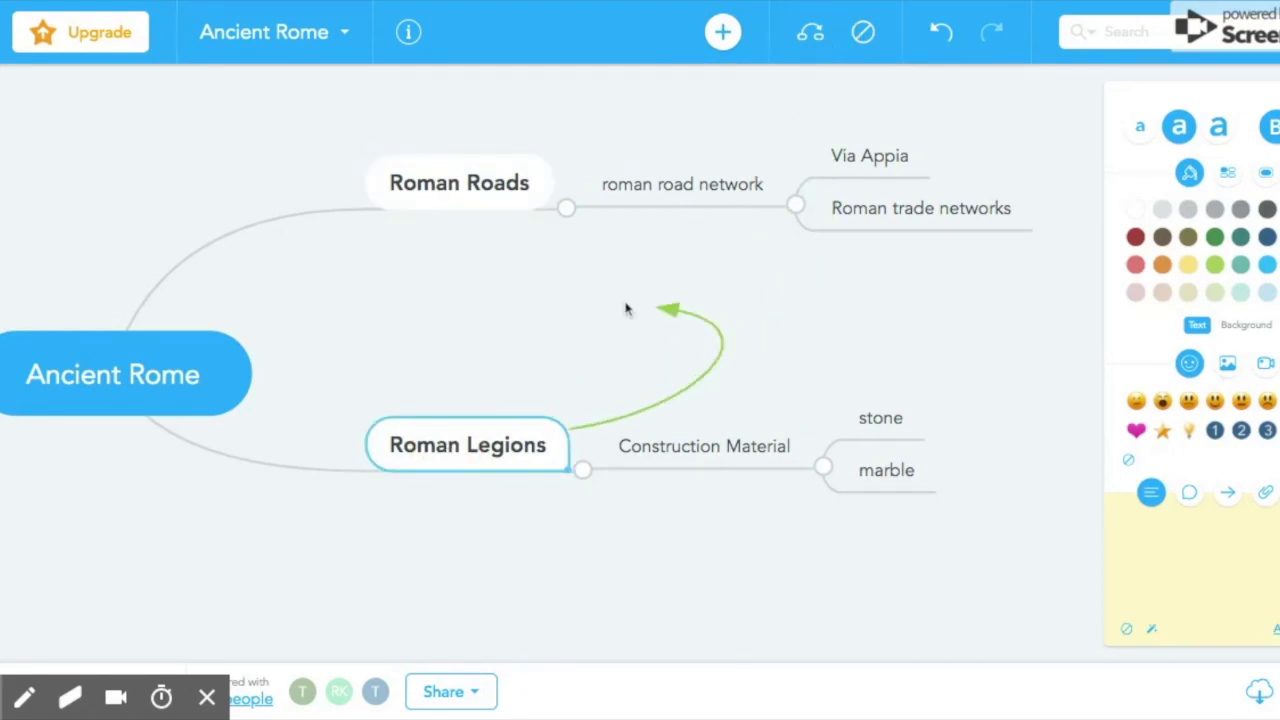
{"action": "left_click", "coordinate": [508, 208]}
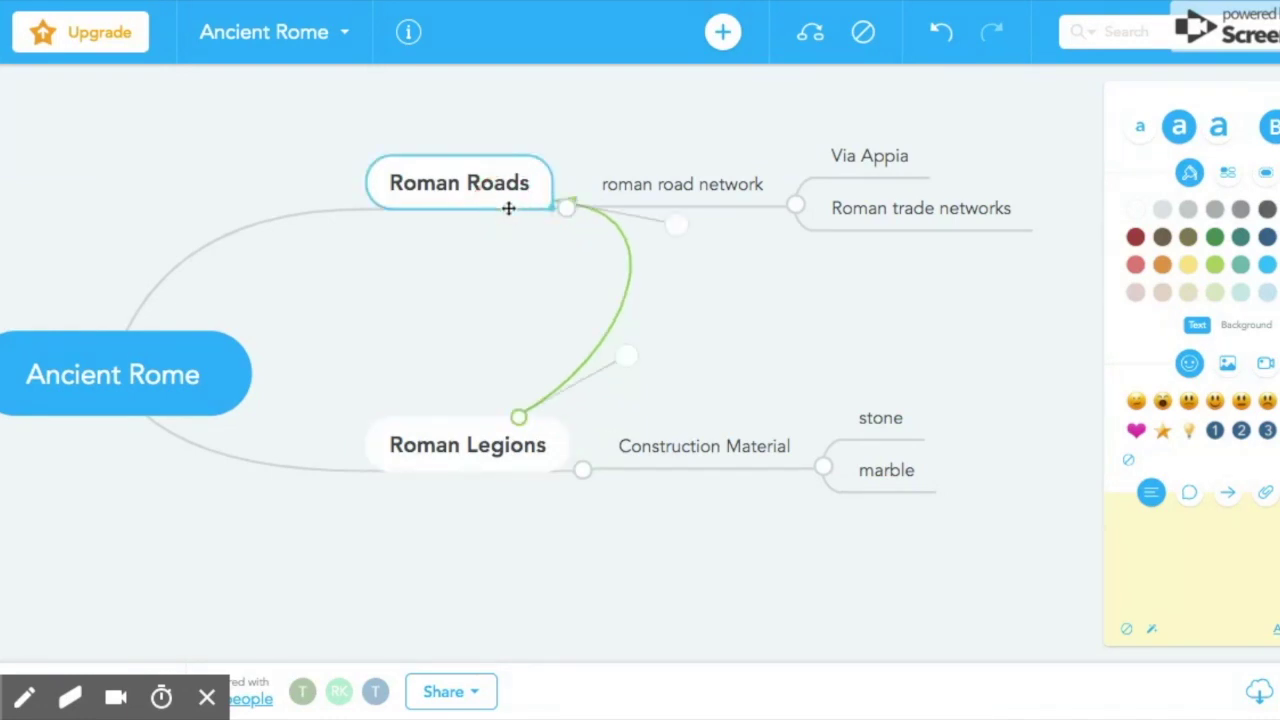
Reshape the relationship arrow between Roman Legions and Roman Roads into a wide S-shaped curve
{"action": "left_click_drag", "start_coordinate": [674, 232], "coordinate": [568, 281]}
{"action": "left_click_drag", "start_coordinate": [620, 361], "coordinate": [795, 350]}
{"action": "left_click_drag", "start_coordinate": [558, 273], "coordinate": [586, 276]}
{"action": "left_click", "coordinate": [632, 199]}
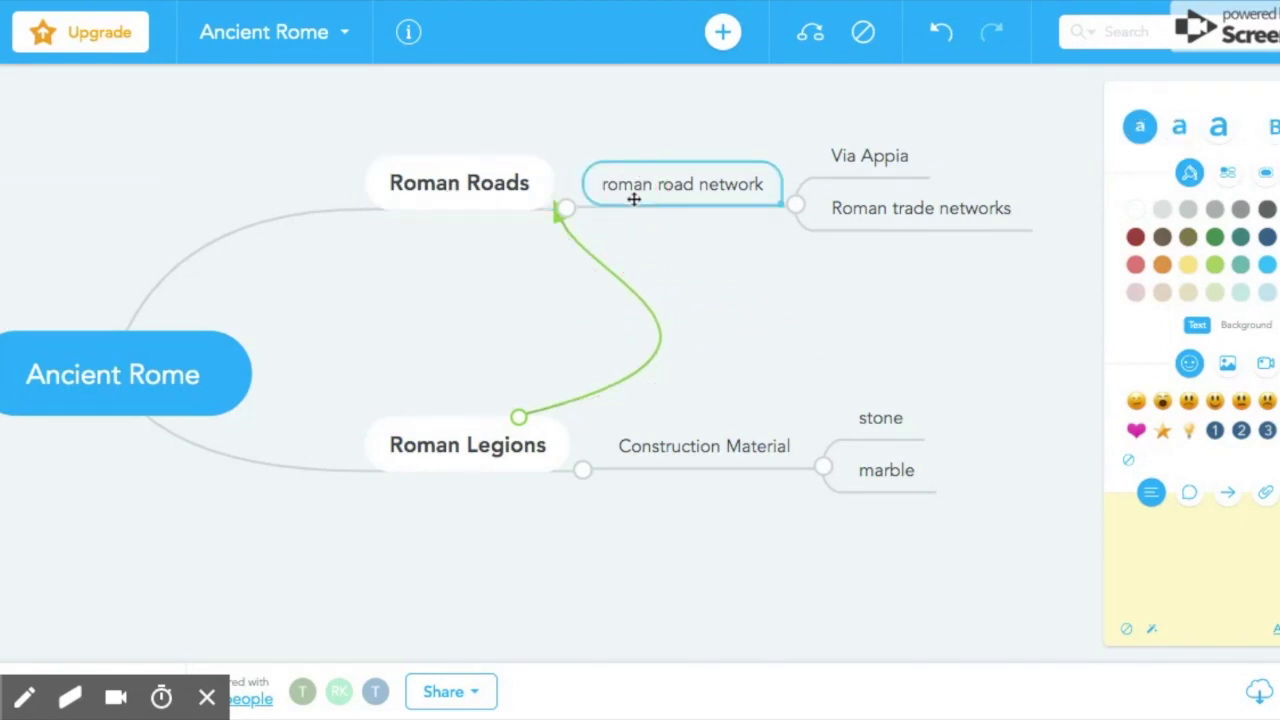
{"action": "key", "text": "Return"}
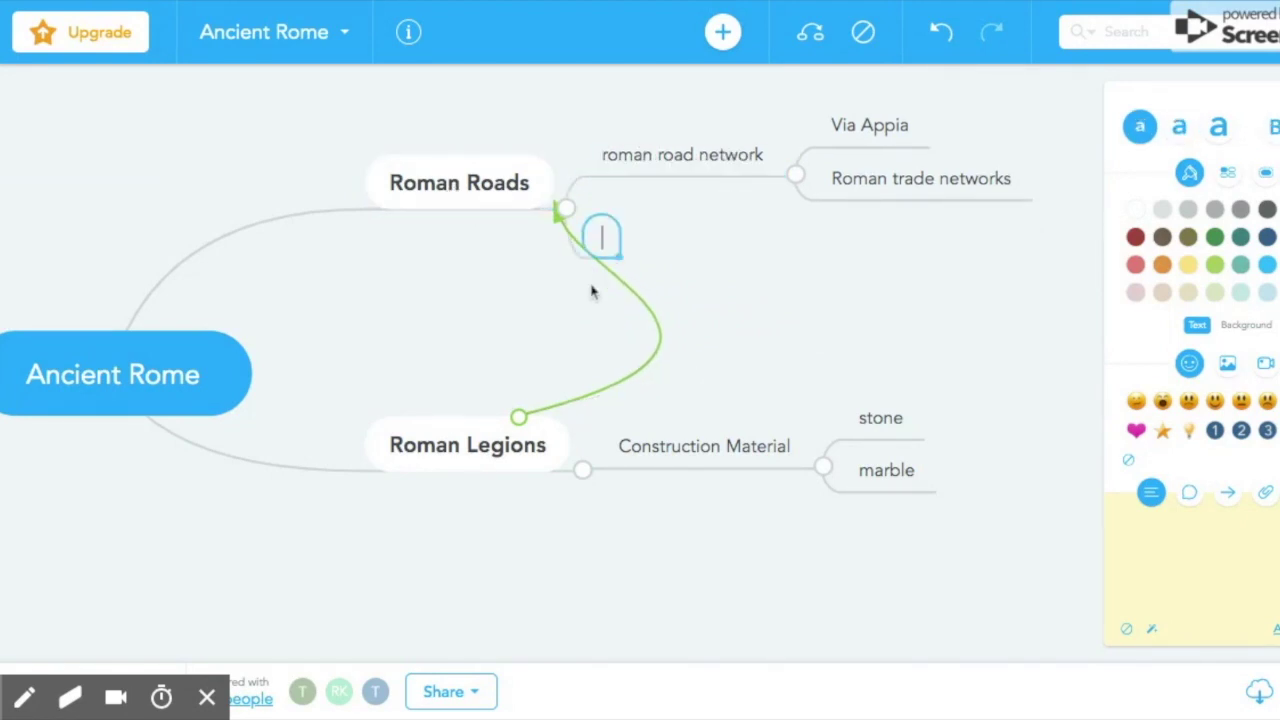
{"action": "key", "text": "Escape"}
Tighten the curve of the relationship arrow between Roman Legions and Roman Roads and change its color to dark red
{"action": "mouse_move", "coordinate": [587, 281]}
{"action": "left_mouse_down"}
{"action": "mouse_move", "coordinate": [757, 202]}
{"action": "mouse_move", "coordinate": [620, 297]}
{"action": "mouse_move", "coordinate": [600, 292]}
{"action": "left_mouse_up"}
{"action": "left_click_drag", "start_coordinate": [803, 352], "coordinate": [634, 347]}
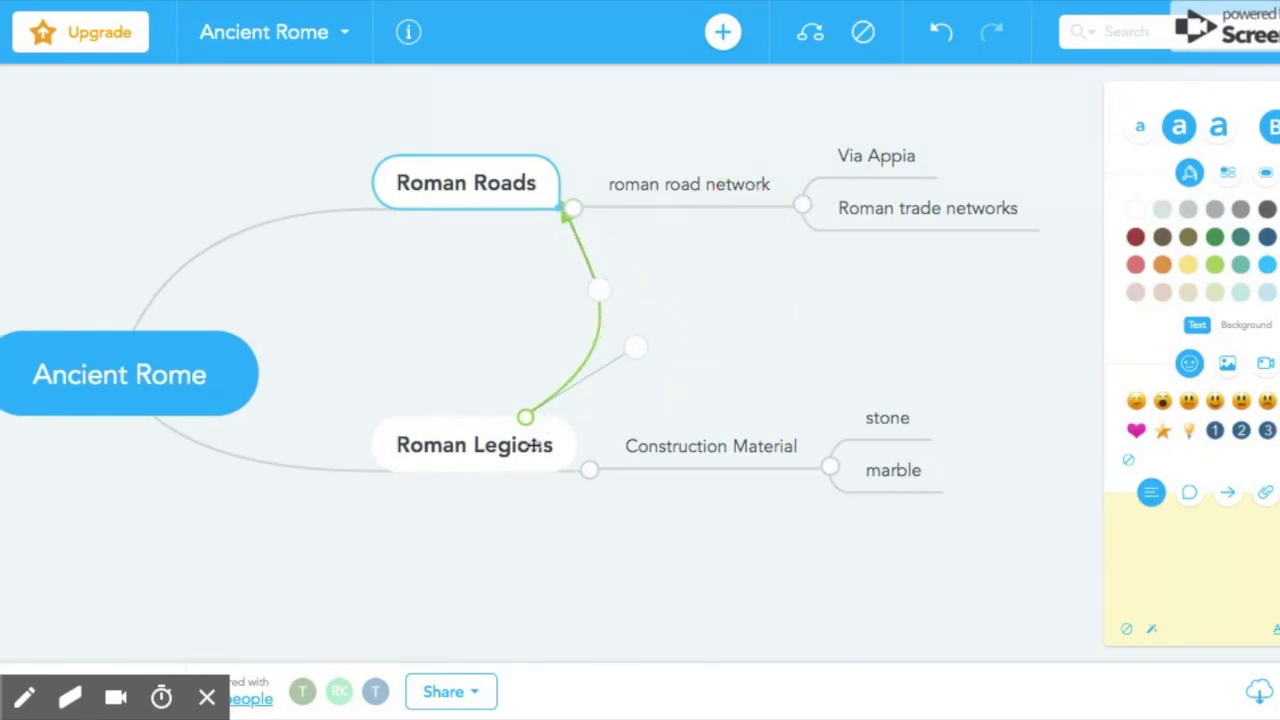
{"action": "right_click", "coordinate": [525, 416]}
{"action": "mouse_move", "coordinate": [526, 469]}
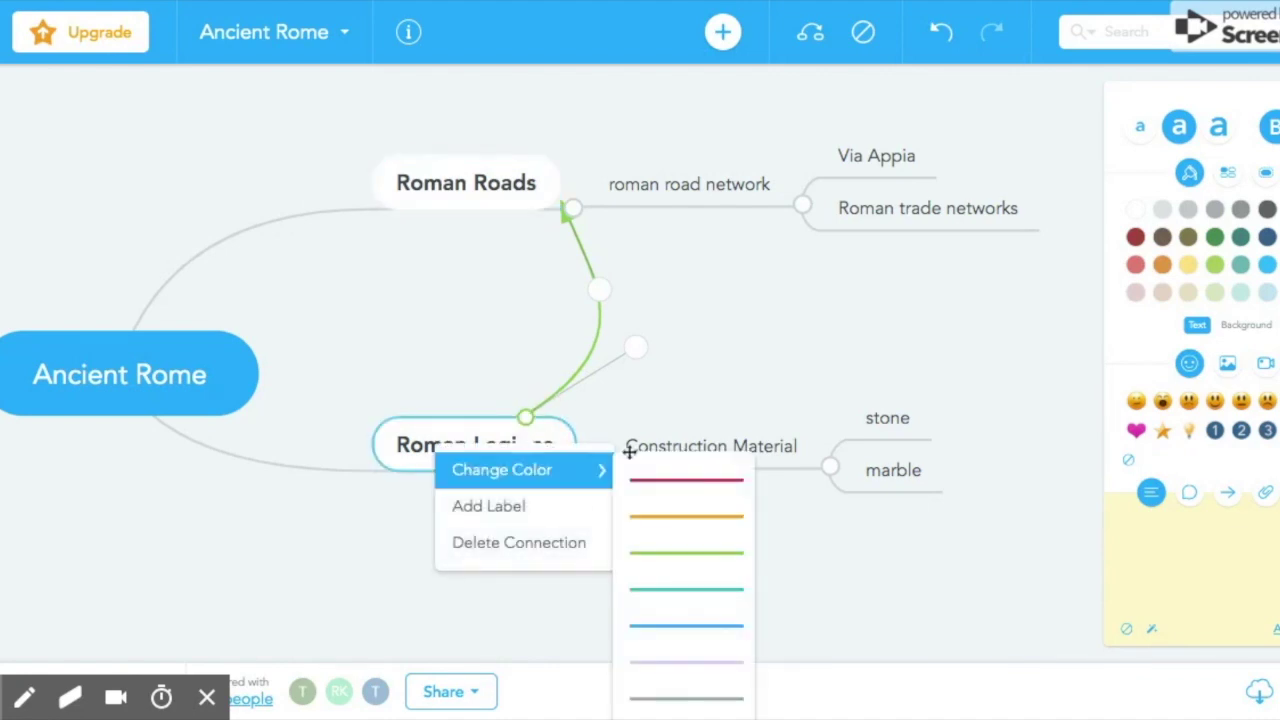
{"action": "left_click", "coordinate": [649, 481]}
Add the label "roads were built by the legions" to the relationship arrow between Roman Legions and Roman Roads
{"action": "right_click", "coordinate": [526, 417]}
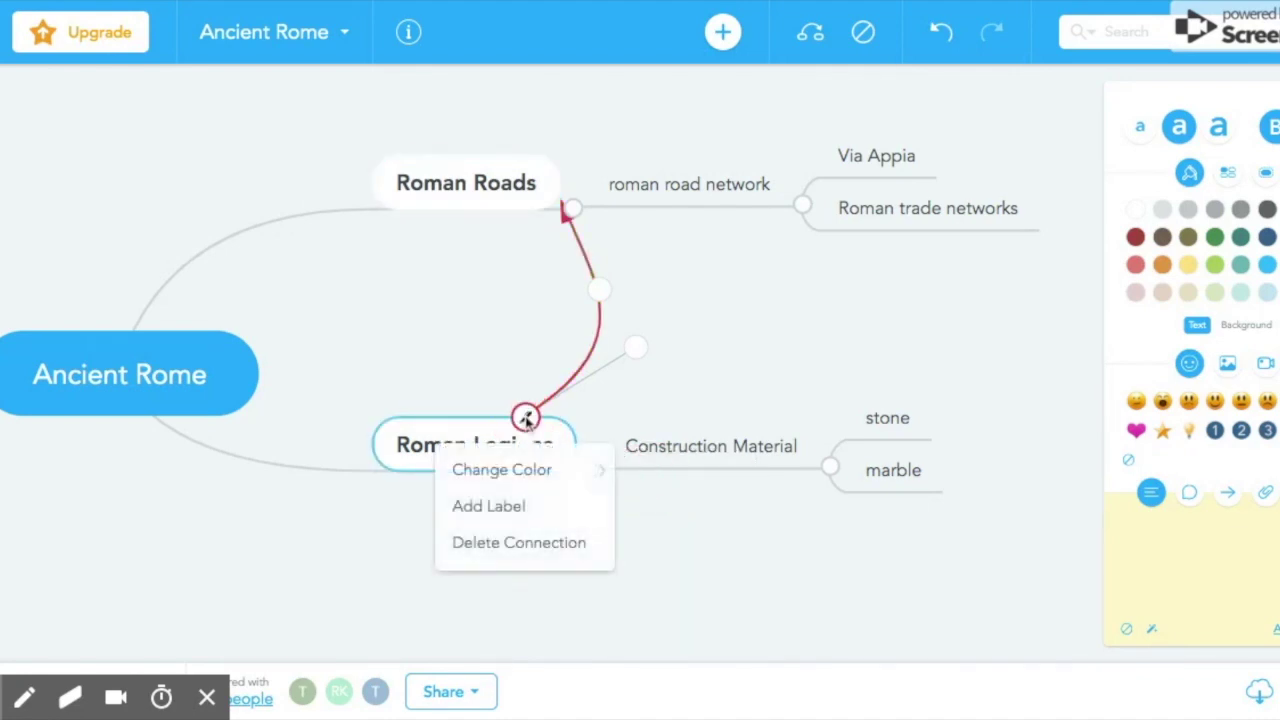
{"action": "left_click", "coordinate": [533, 507]}
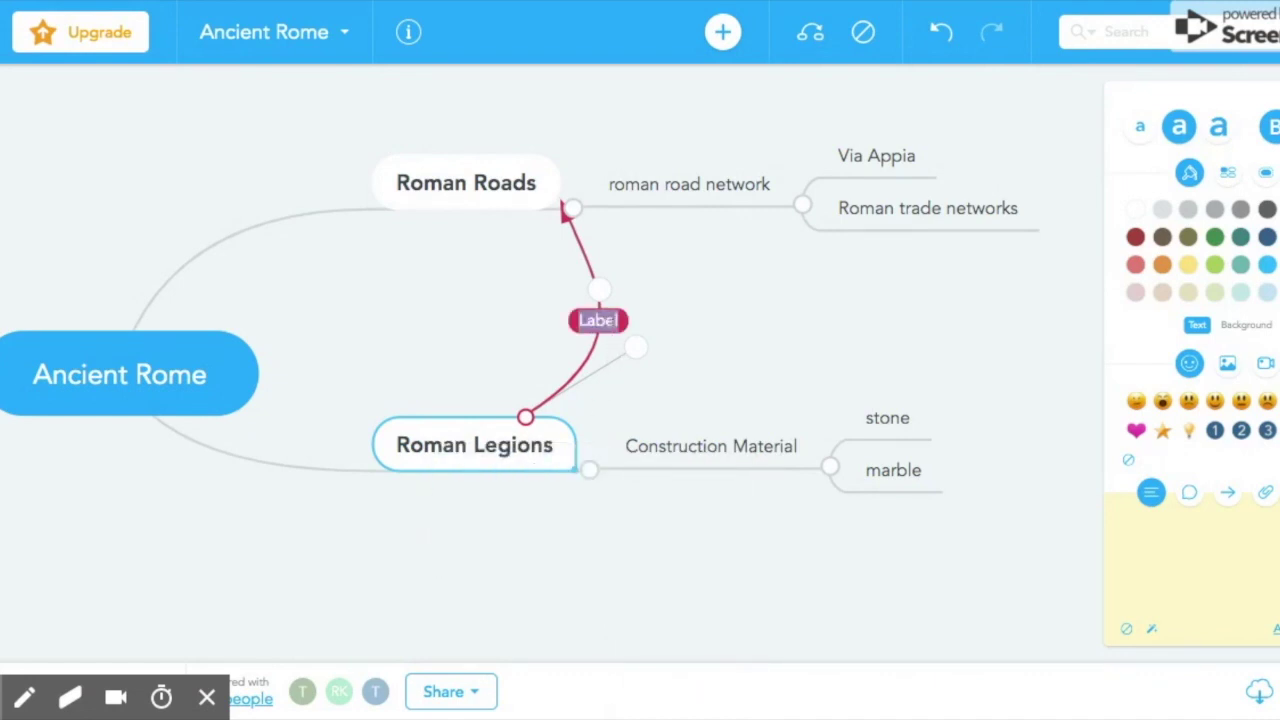
{"action": "key", "text": "BackSpace"}
{"action": "type", "text": "roads were built "}
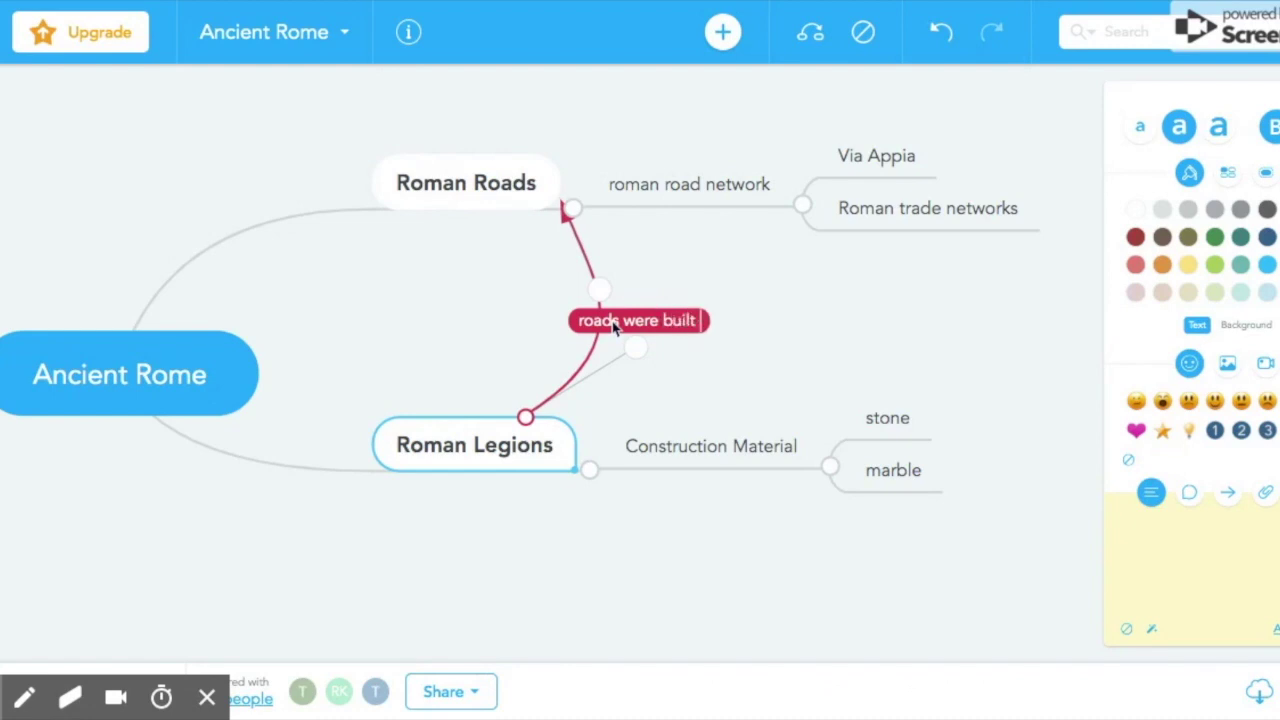
{"action": "type", "text": "by the le"}
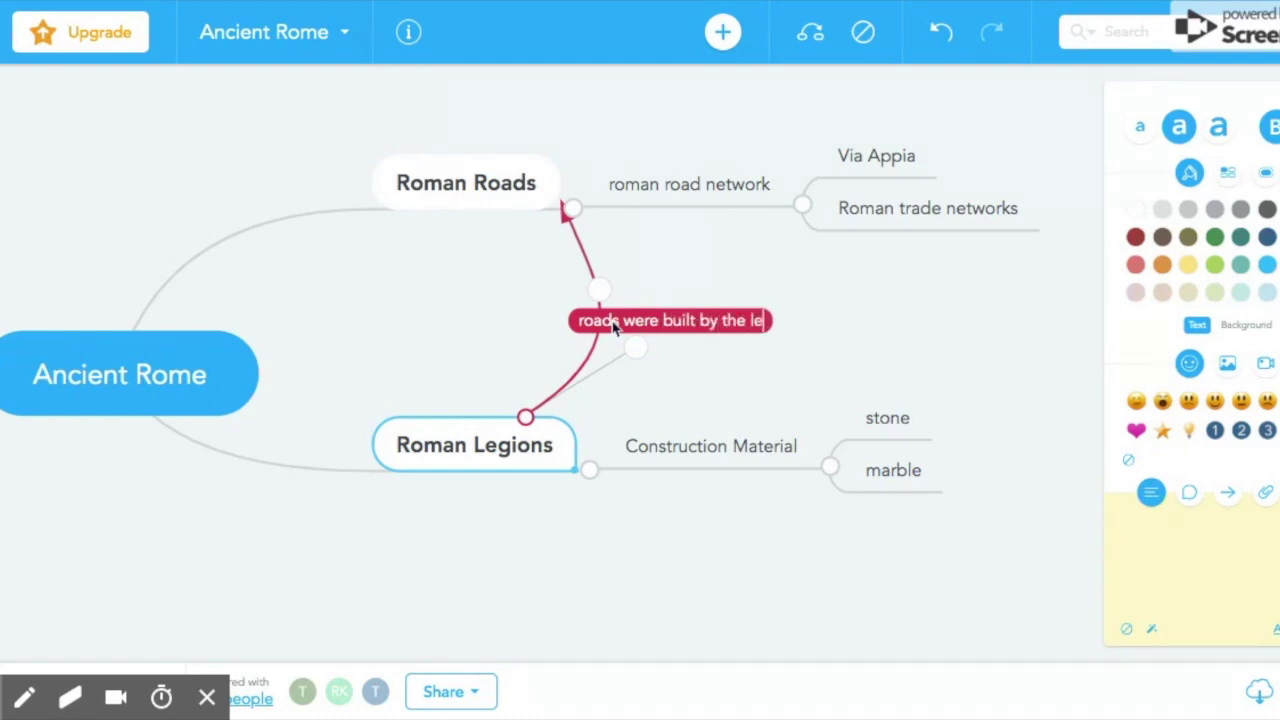
{"action": "type", "text": "gions"}
{"action": "left_click", "coordinate": [886, 298]}
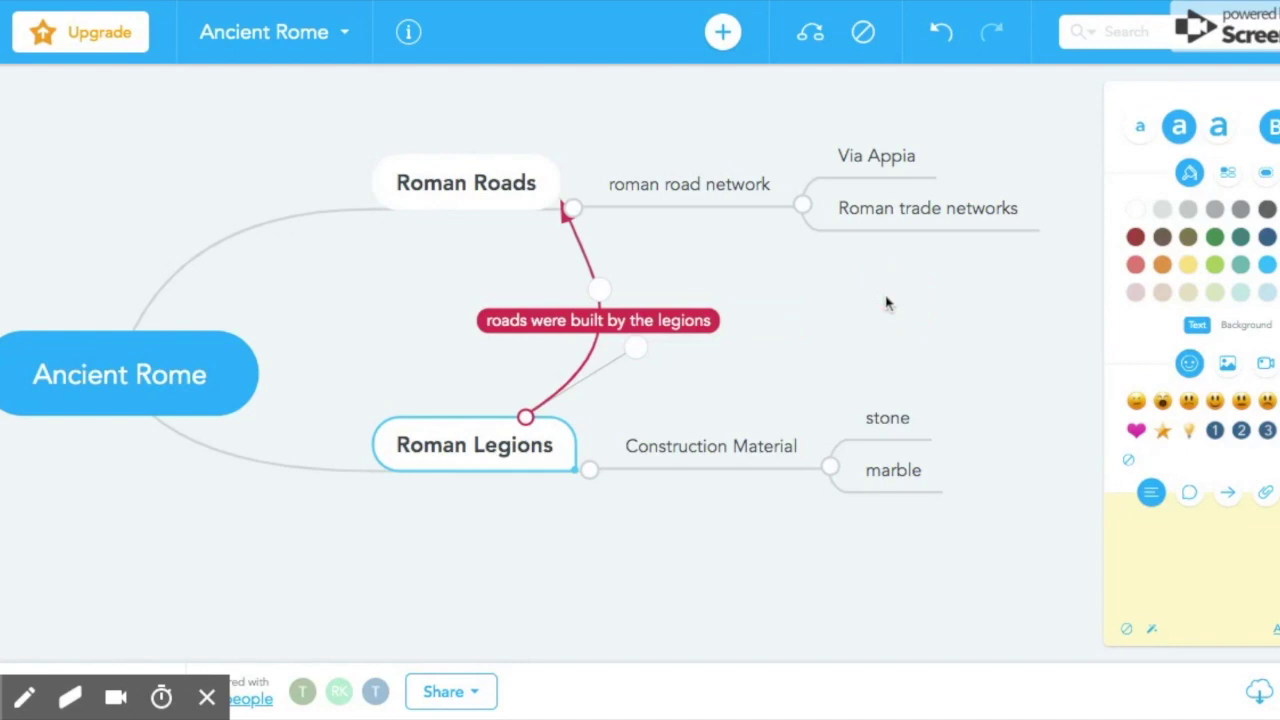
{"action": "left_click", "coordinate": [425, 313]}
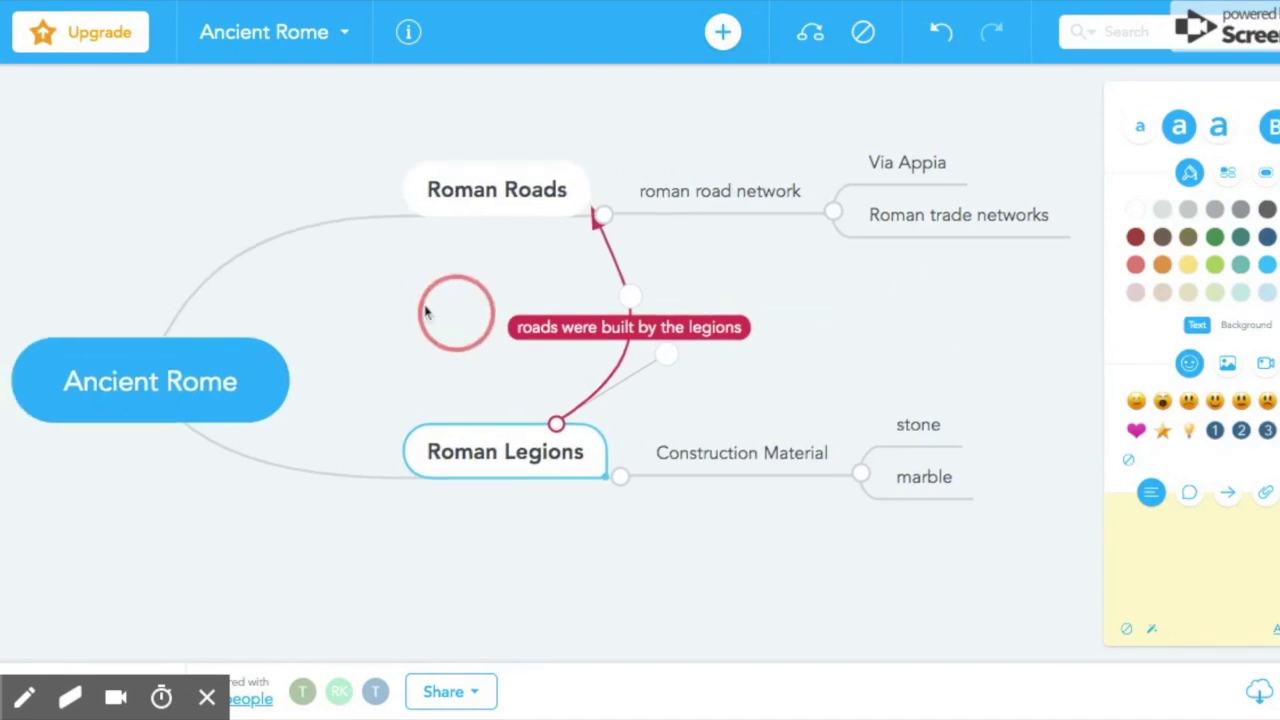